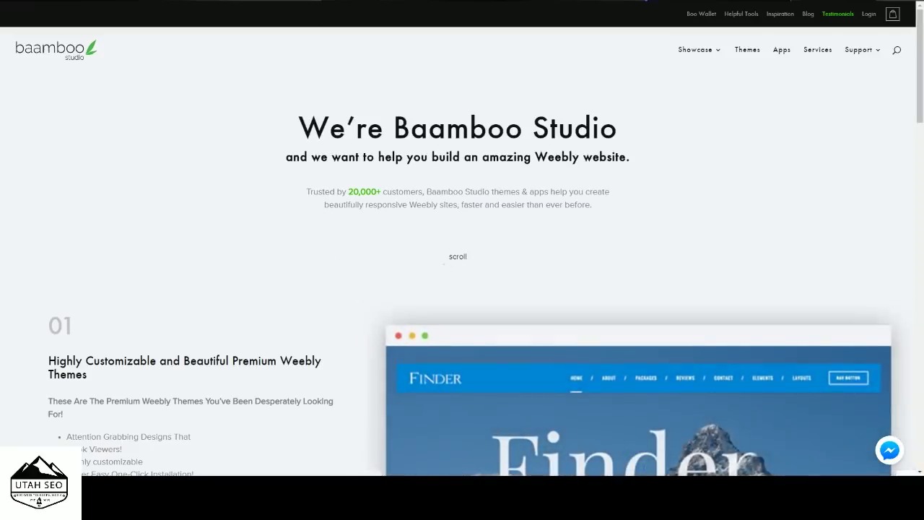
Examine the X theme's product page on the Baamboo Studio site, including pricing, reviews and included features, and its demo website.
scroll(444, 264, down, 2)
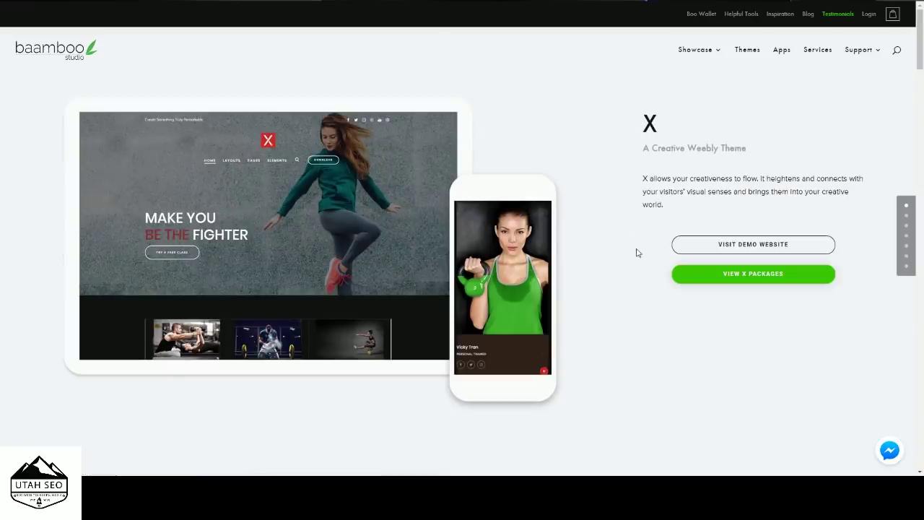
scroll(646, 295, down, 9)
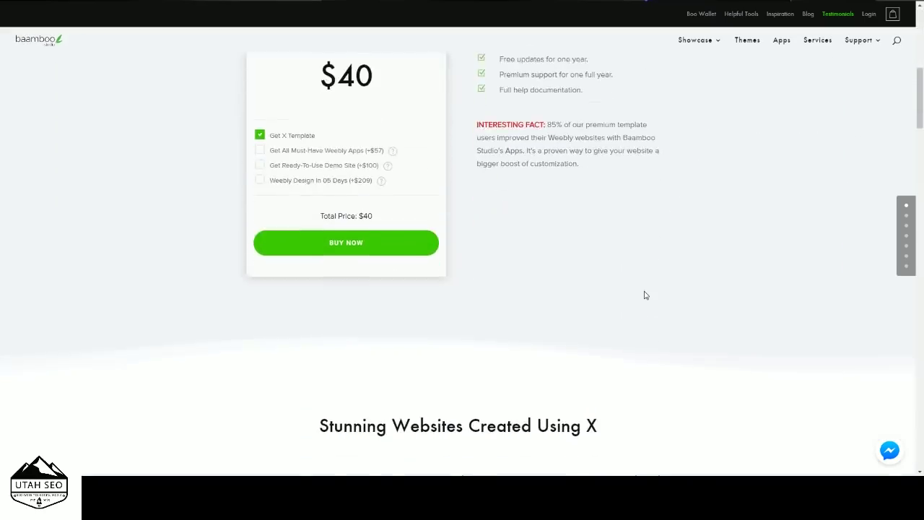
scroll(644, 291, down, 10)
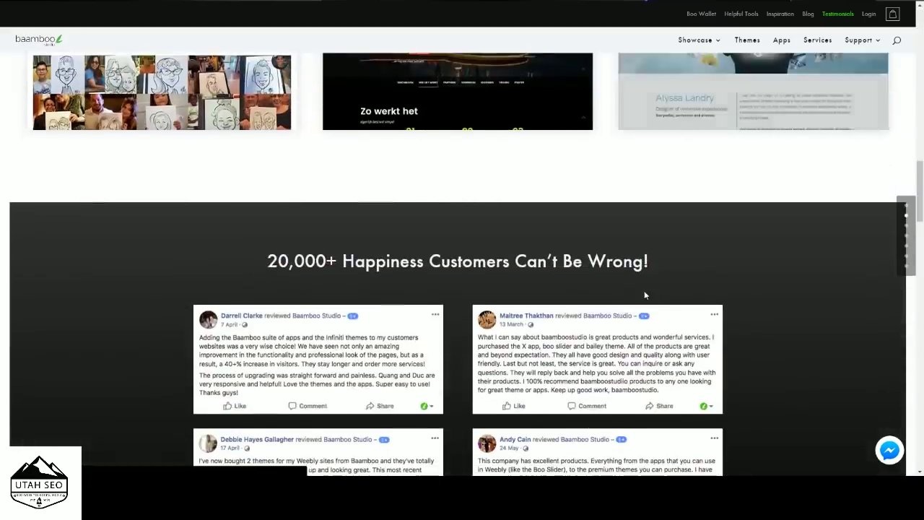
scroll(710, 321, down, 10)
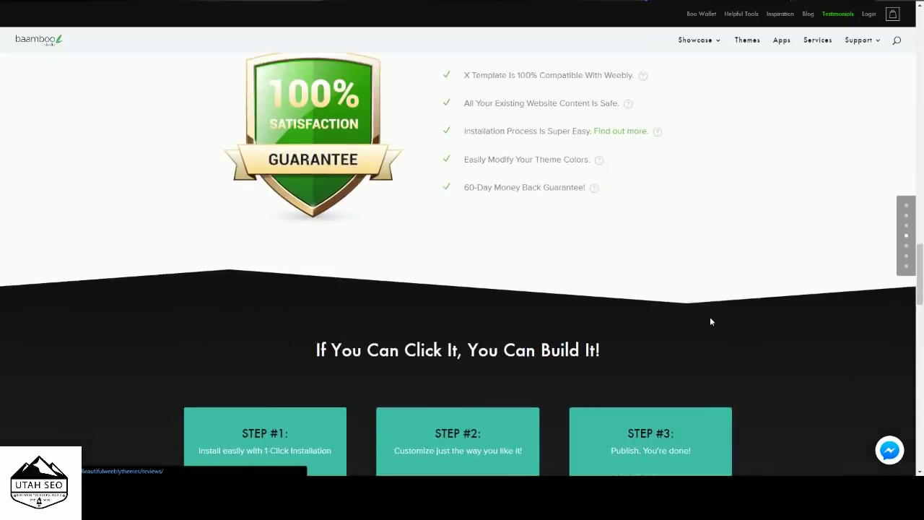
scroll(710, 321, down, 10)
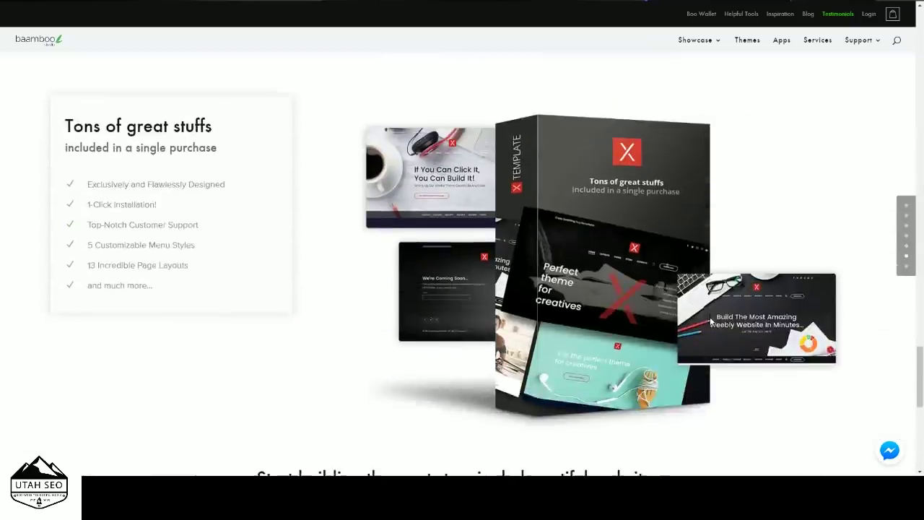
scroll(711, 322, up, 4)
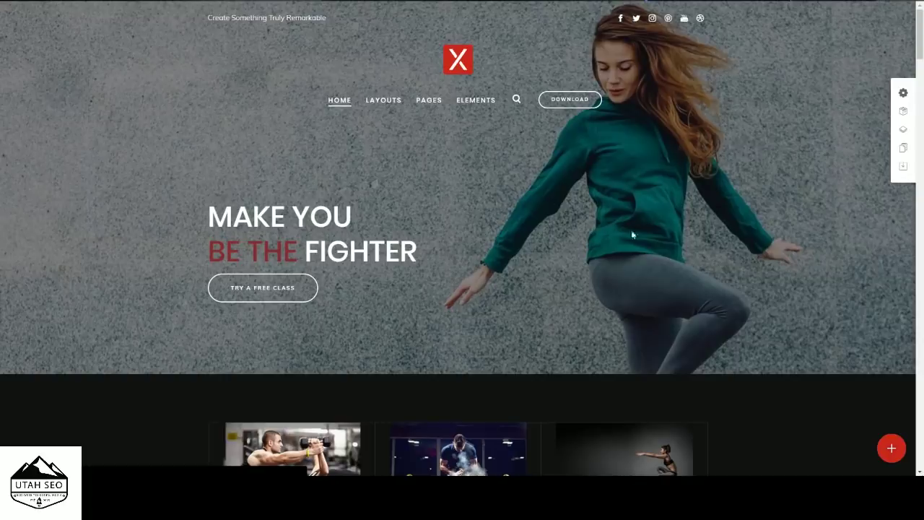
scroll(737, 342, down, 3)
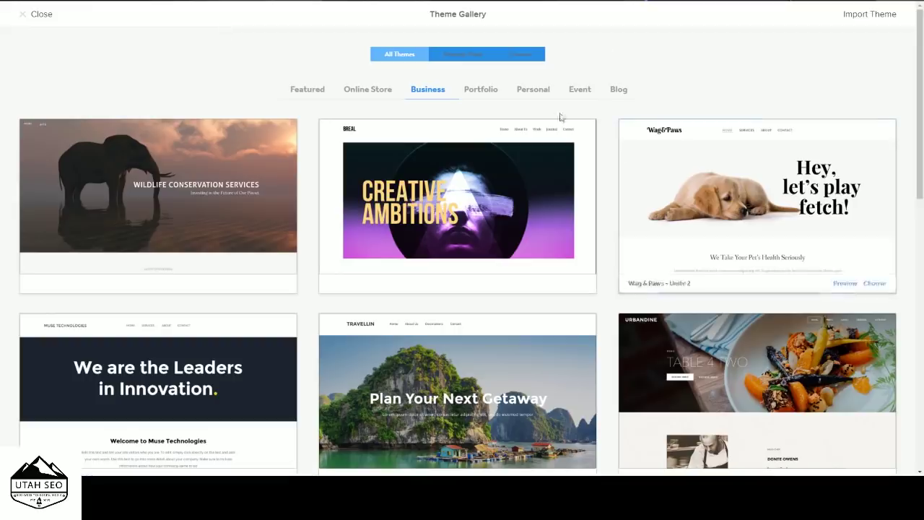
Choose the X theme from the custom themes in the Weebly theme gallery.
click(526, 54)
scroll(582, 345, down, 3)
scroll(583, 345, down, 2)
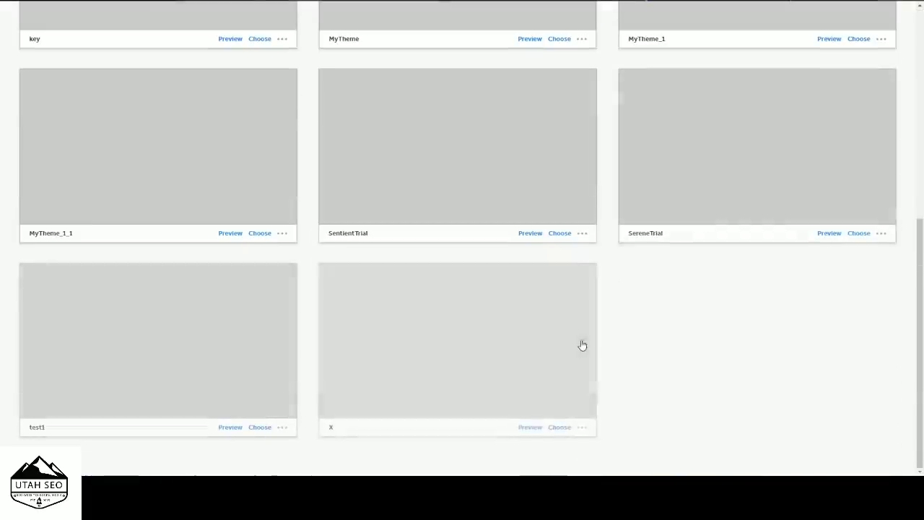
click(557, 428)
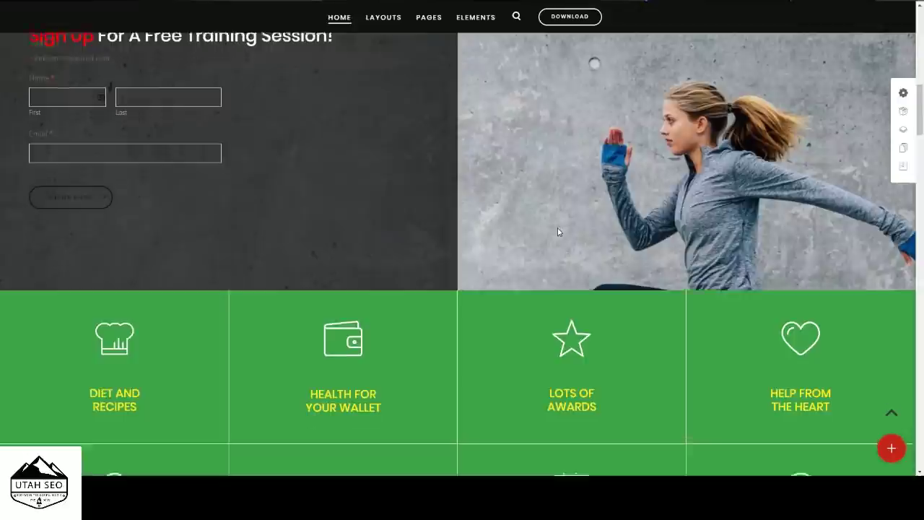
Review the X demo home page from the training sign-up form through the workout sessions and PayPal offers to the footer.
scroll(558, 231, down, 5)
scroll(682, 294, down, 7)
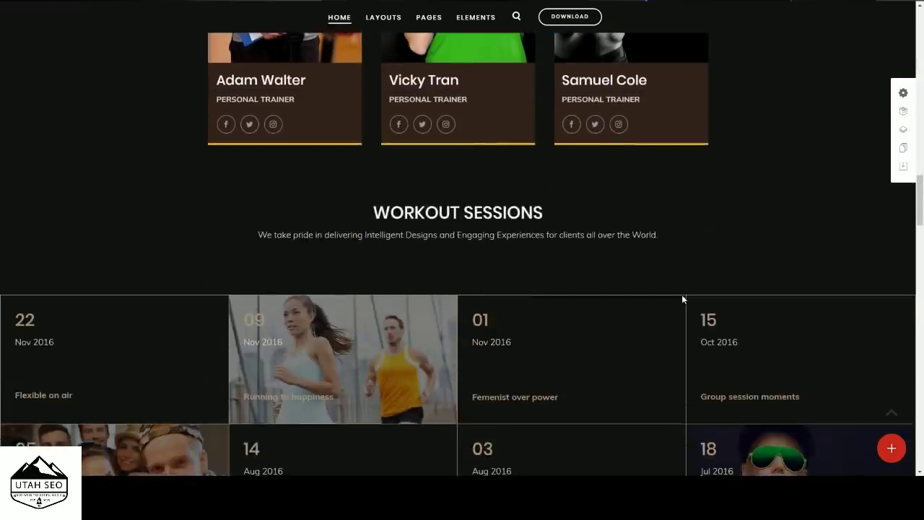
scroll(245, 224, down, 10)
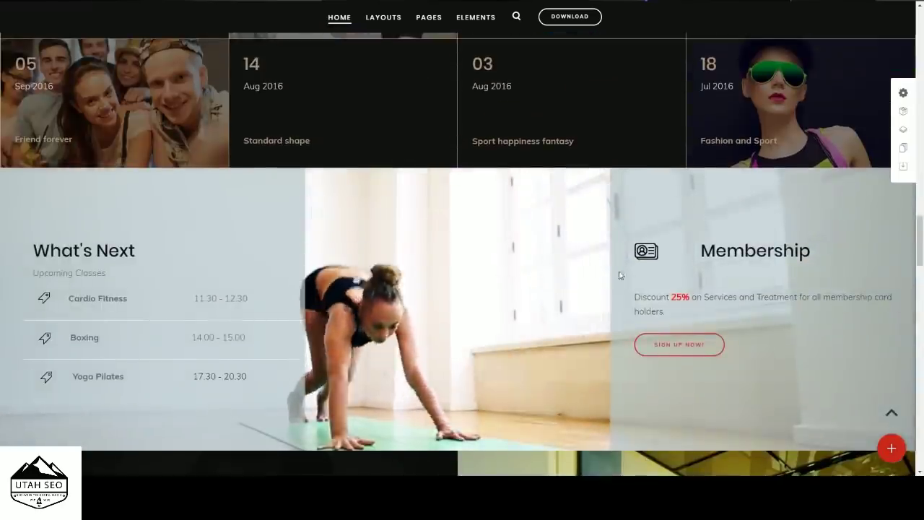
scroll(582, 316, down, 3)
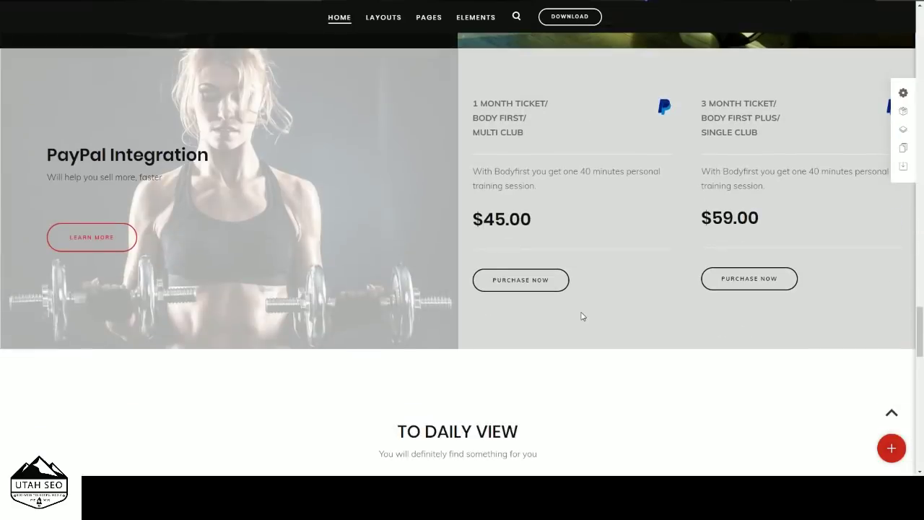
scroll(582, 316, down, 11)
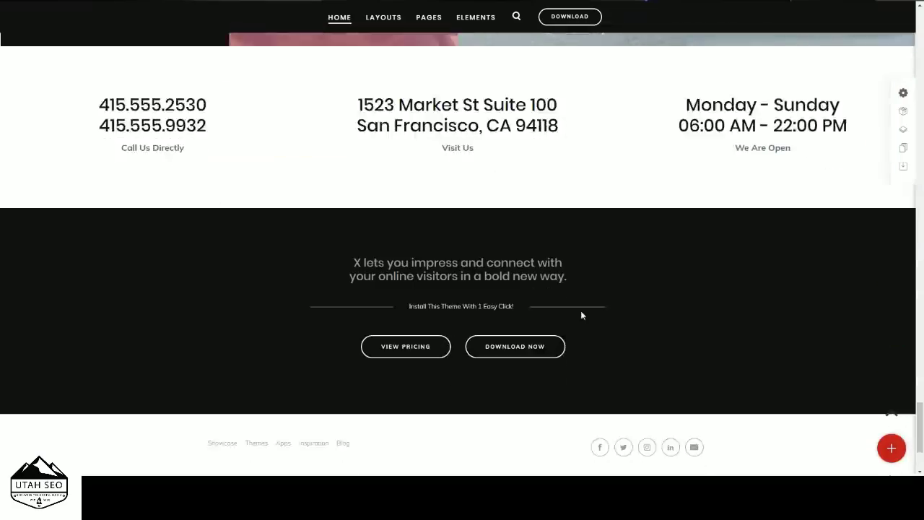
scroll(582, 316, up, 20)
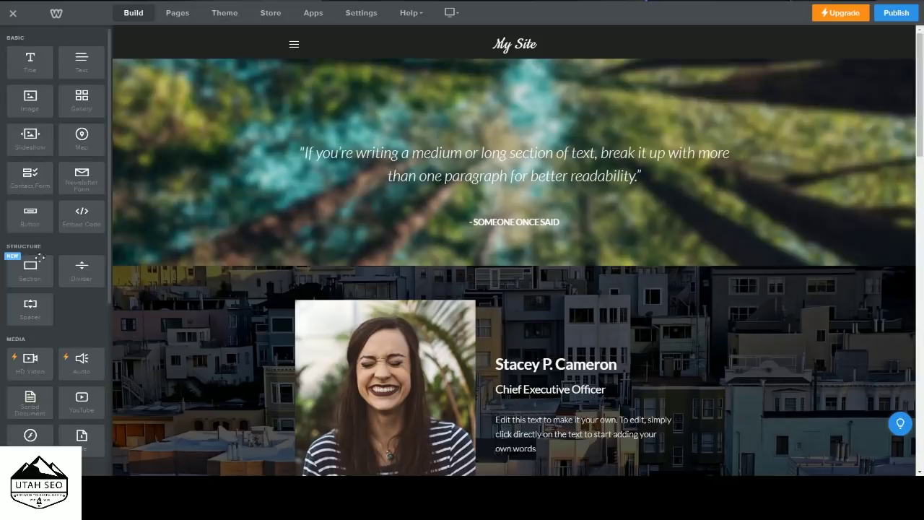
Add a section above the quote banner using the Menu layout with the "Always Fresh" salad design, and save it.
drag(27, 273, 379, 81)
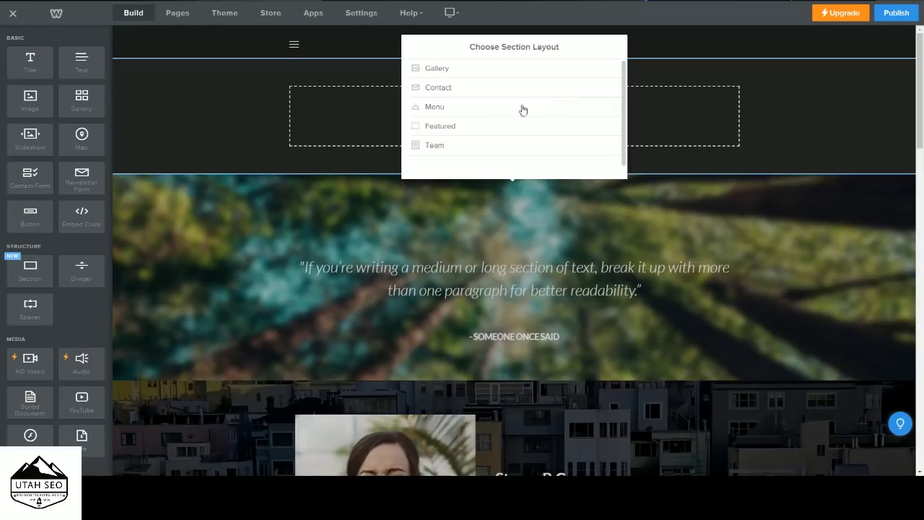
click(456, 108)
scroll(506, 129, down, 5)
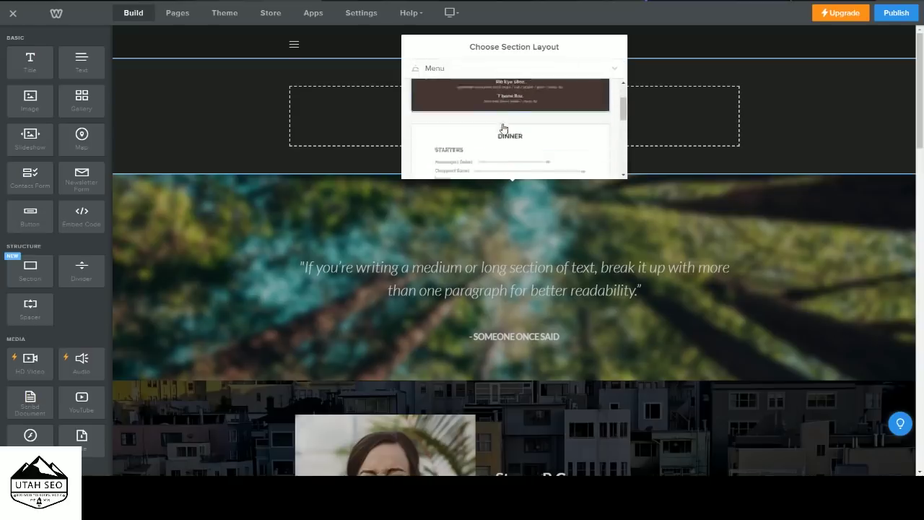
scroll(540, 136, down, 5)
click(540, 137)
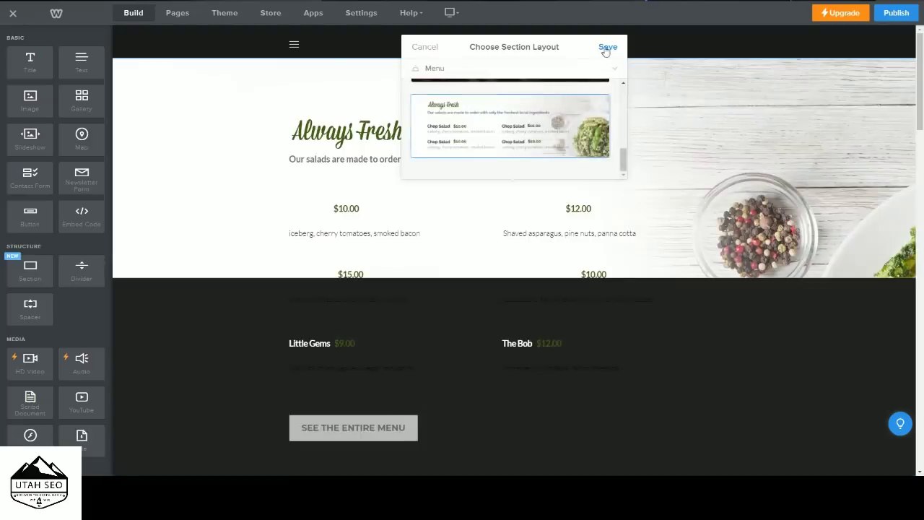
click(607, 48)
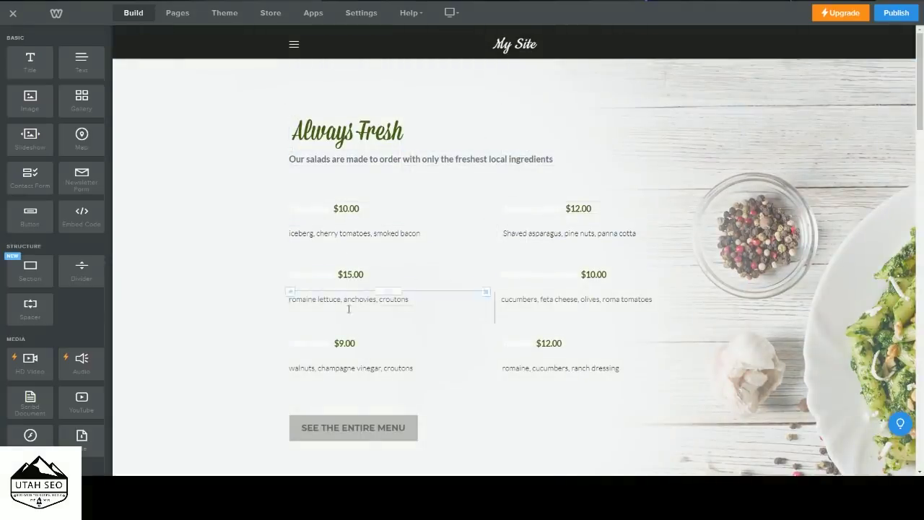
Look over the "Always Fresh" menu section and delete it from the page.
scroll(586, 290, down, 3)
scroll(586, 290, up, 3)
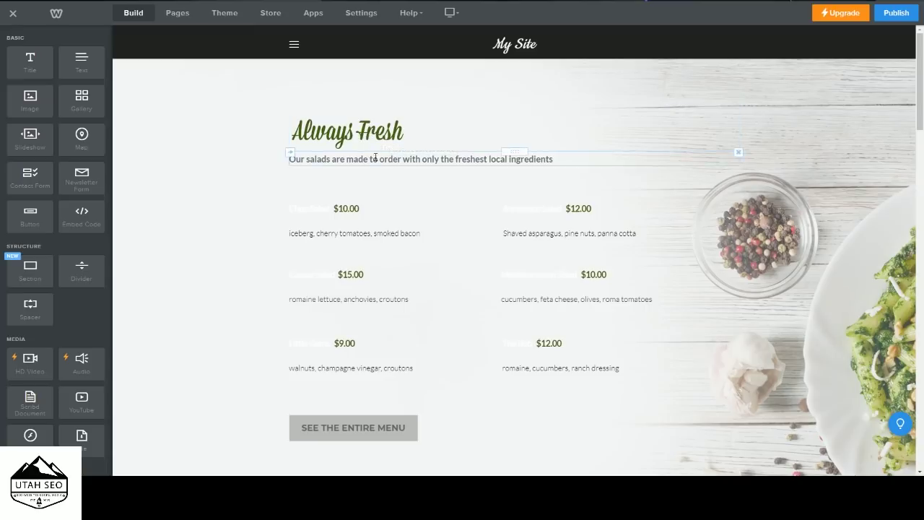
scroll(375, 157, down, 3)
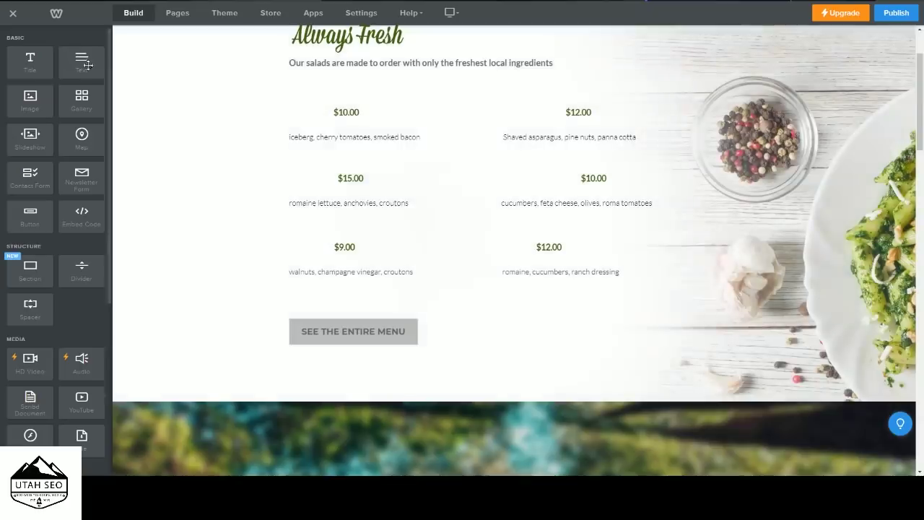
scroll(145, 80, up, 3)
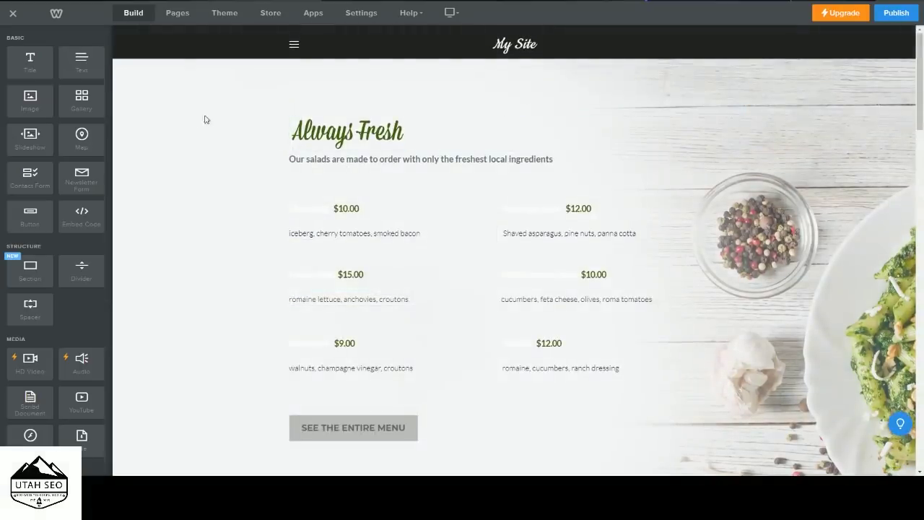
mouse_move(175, 108)
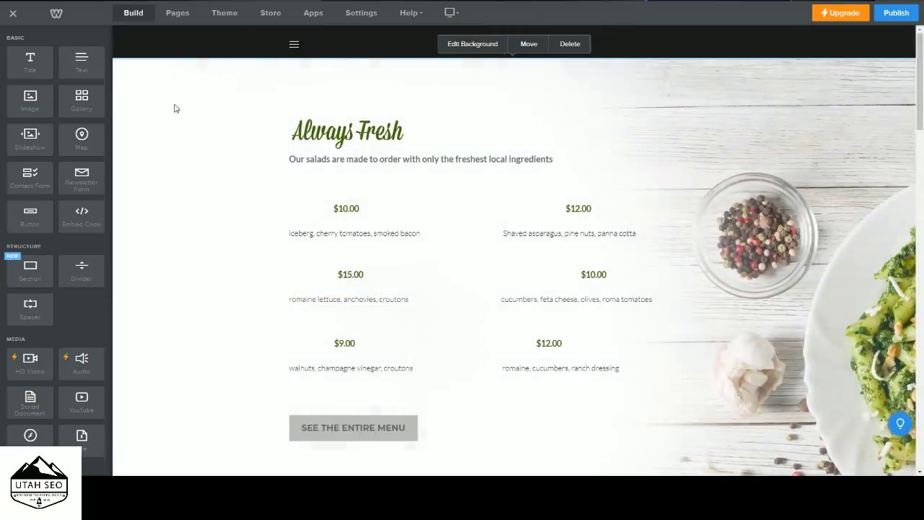
click(570, 43)
click(549, 269)
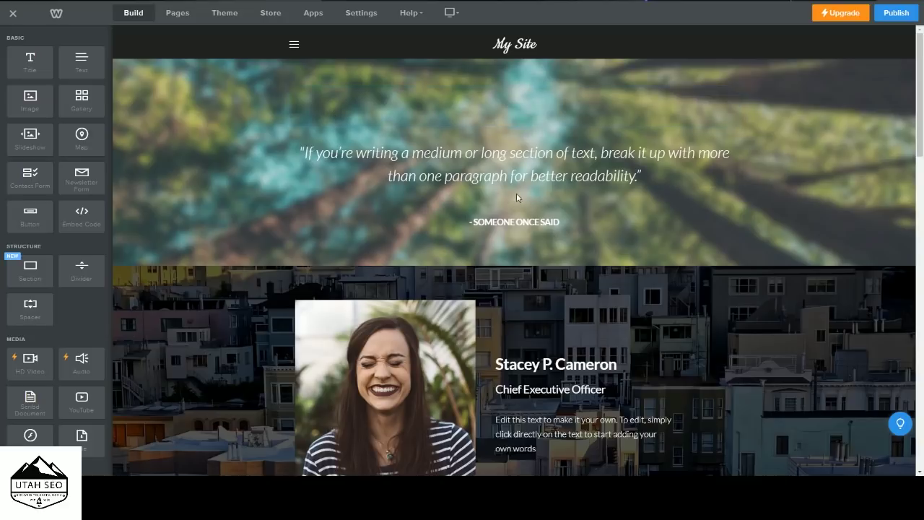
Review the page's existing sections, from the quote banner and team profiles to the course, call-to-action and contact sections.
scroll(611, 225, down, 3)
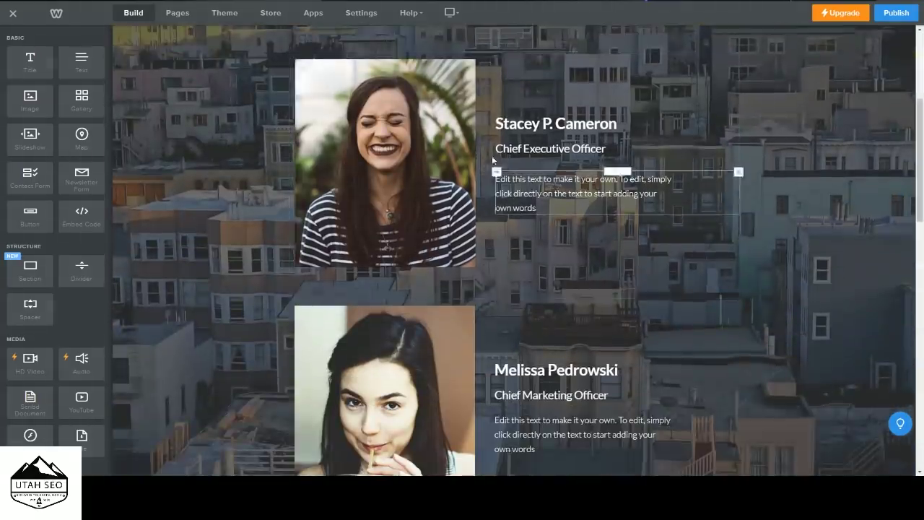
scroll(509, 222, down, 1)
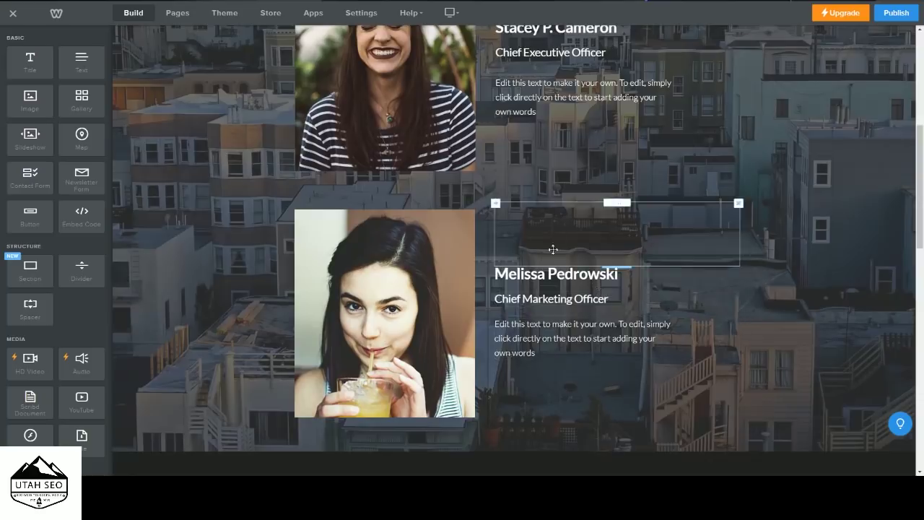
scroll(585, 288, down, 2)
scroll(585, 288, down, 3)
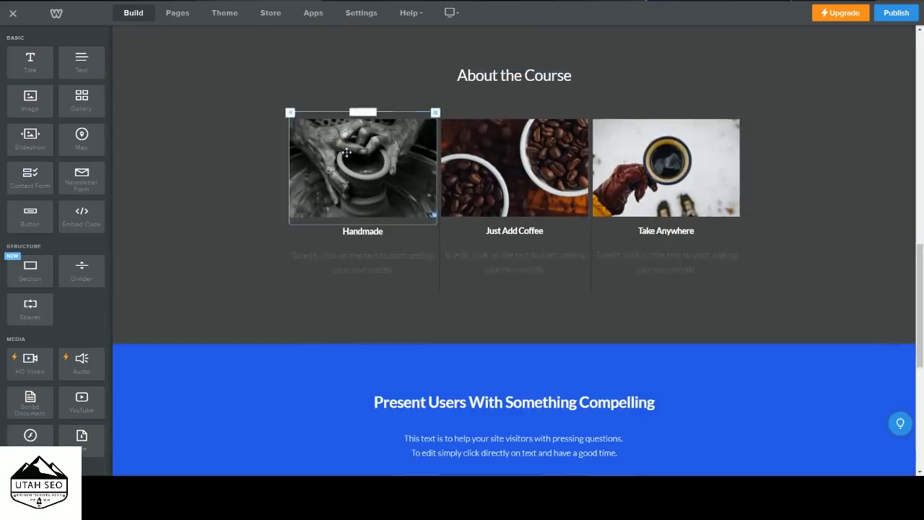
scroll(658, 218, down, 3)
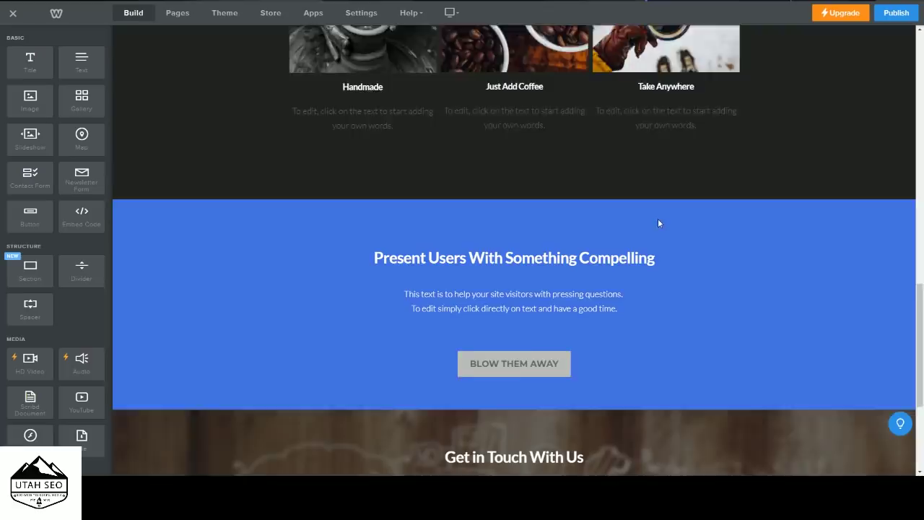
scroll(549, 213, down, 2)
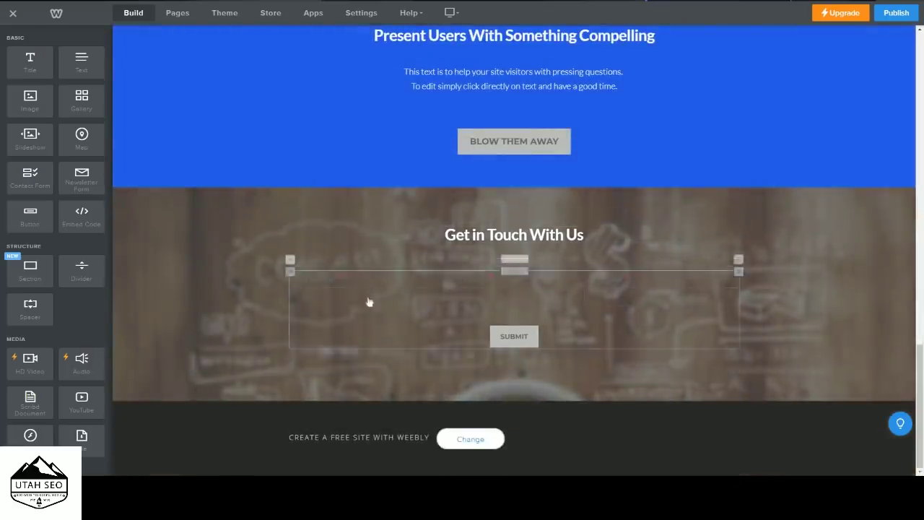
scroll(620, 322, up, 10)
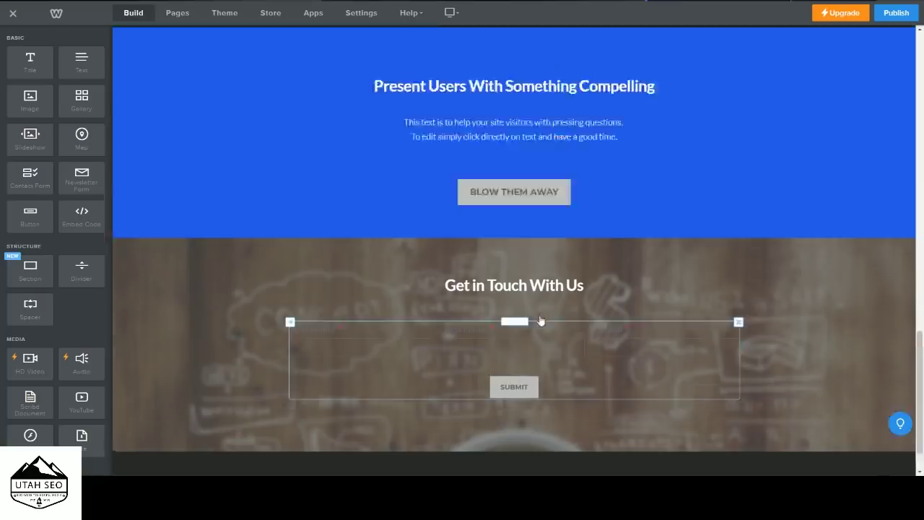
scroll(544, 307, up, 1)
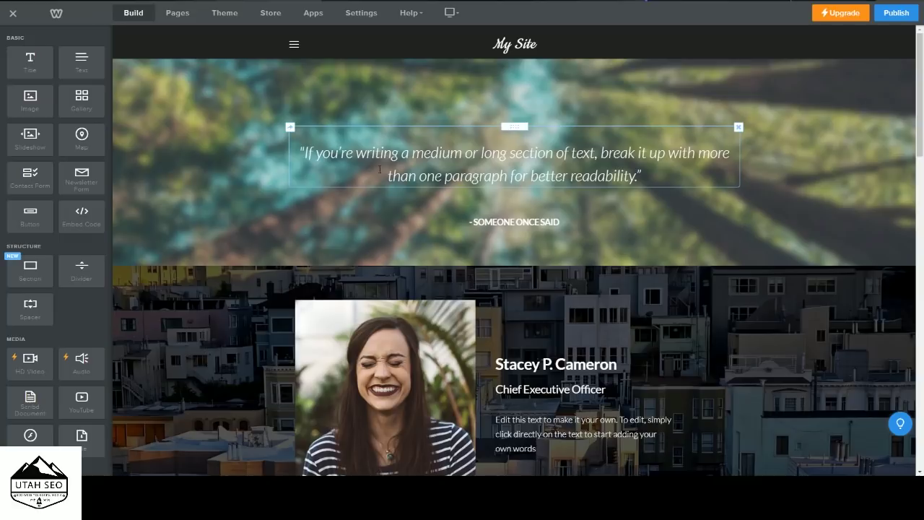
Replace the "Get in Touch With Us" section's background image with the chalkboard bar-chart picture from the stock backgrounds.
scroll(380, 170, down, 8)
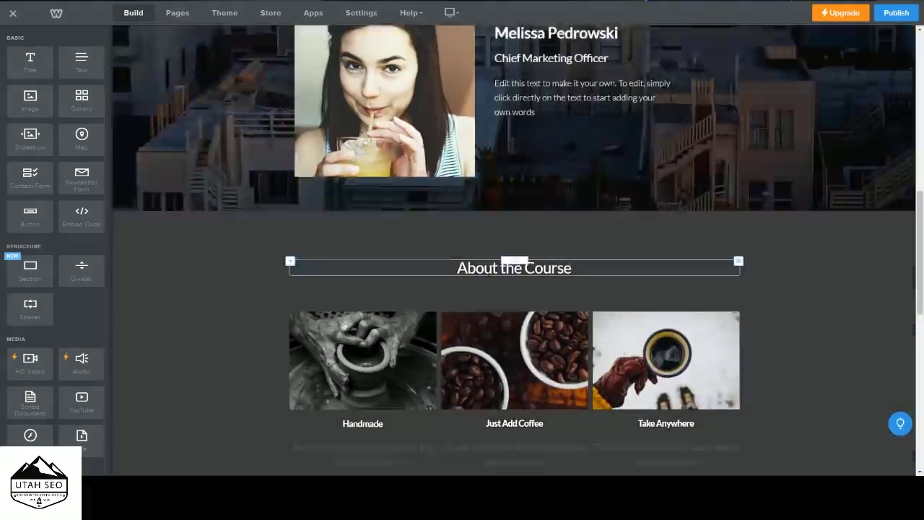
scroll(488, 271, down, 7)
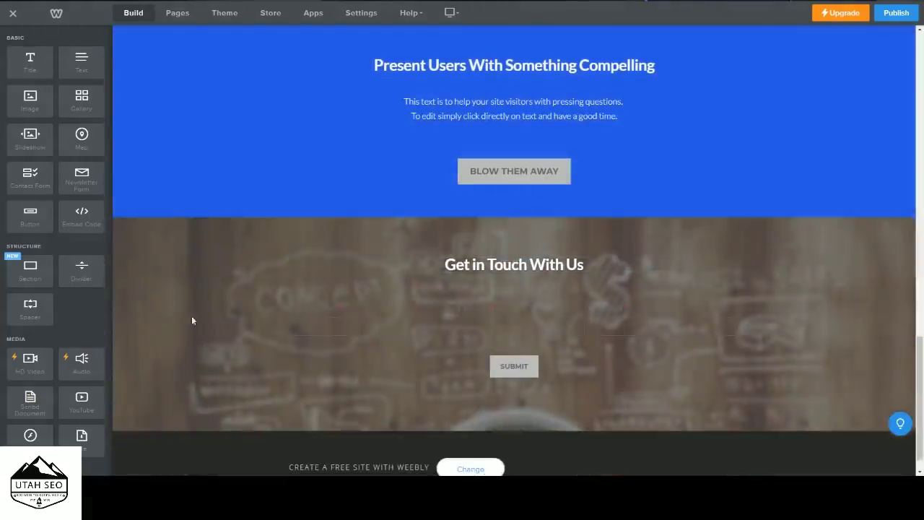
scroll(193, 265, down, 1)
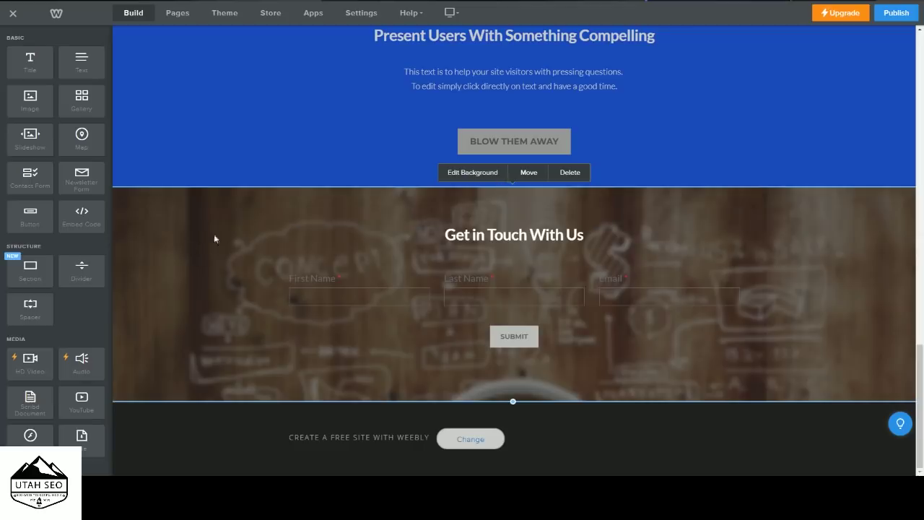
click(479, 172)
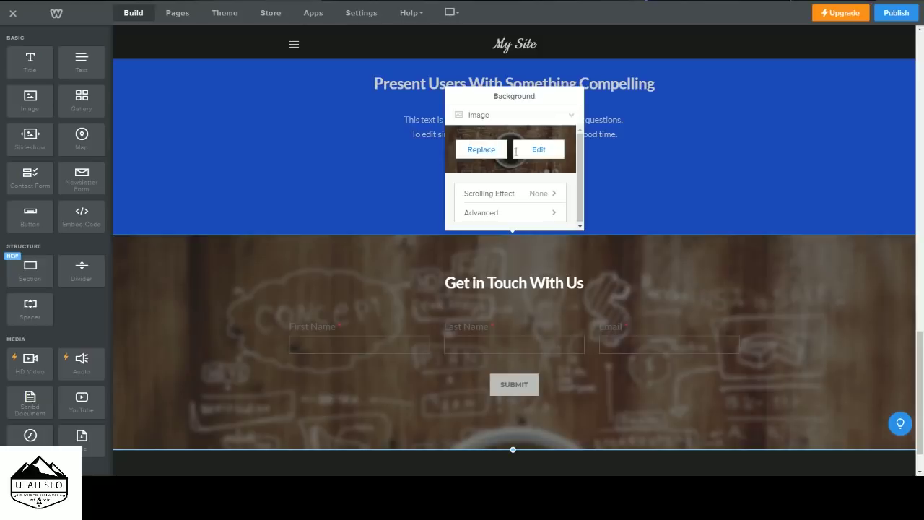
click(534, 150)
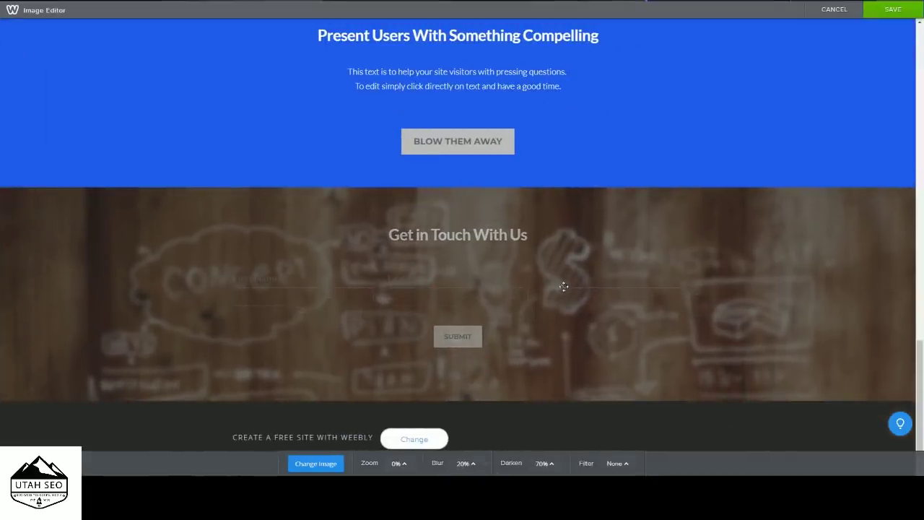
click(334, 464)
scroll(434, 288, down, 10)
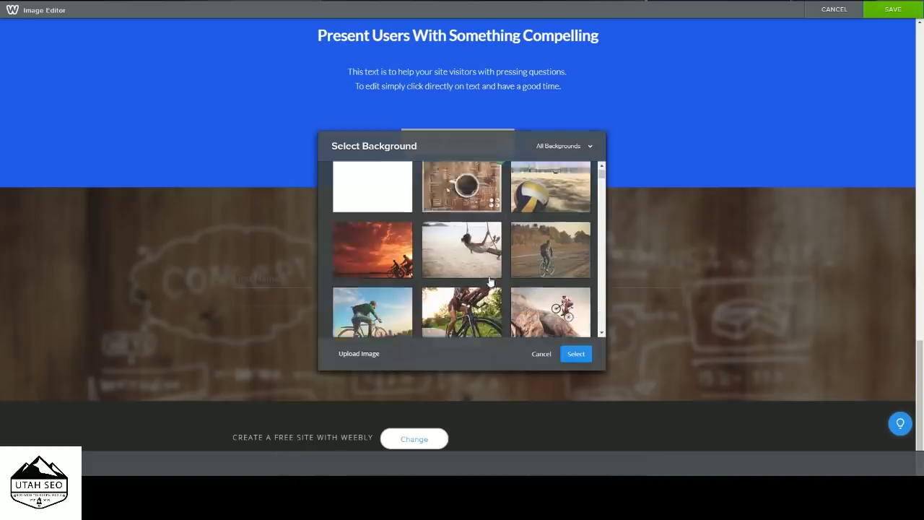
scroll(489, 289, down, 5)
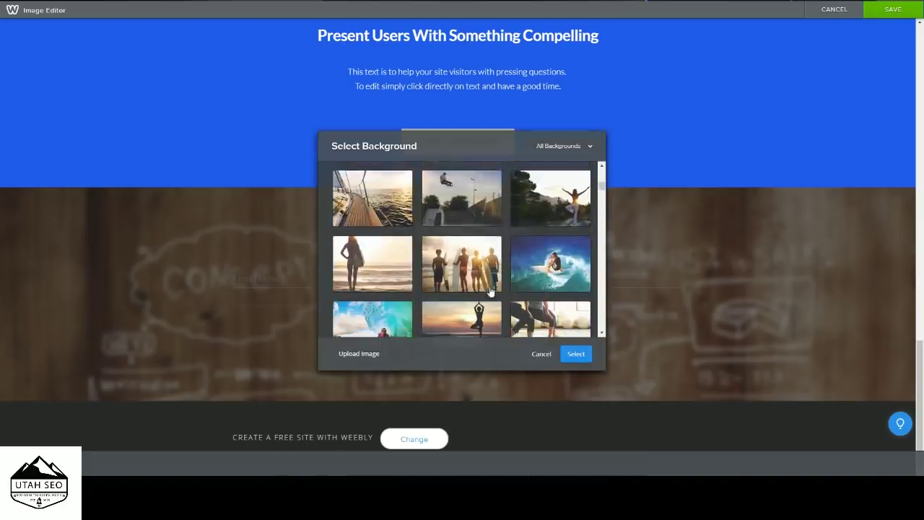
scroll(490, 291, down, 6)
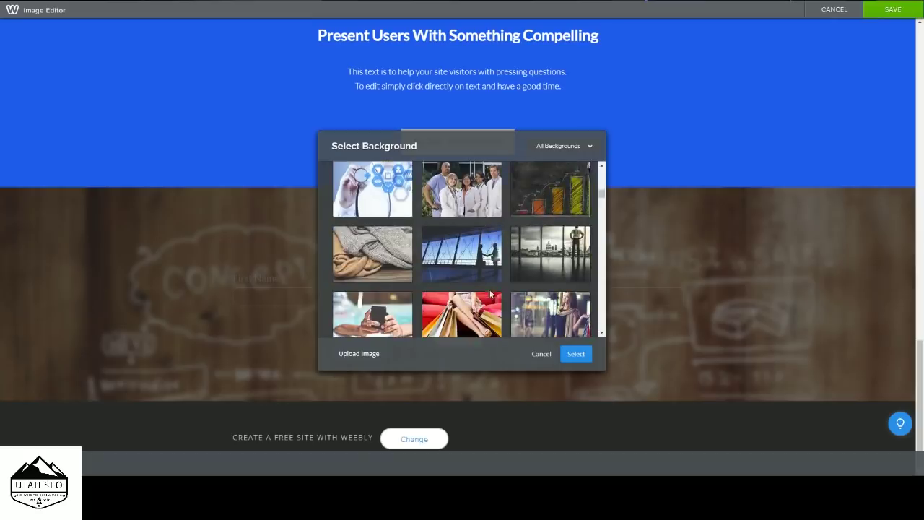
click(562, 190)
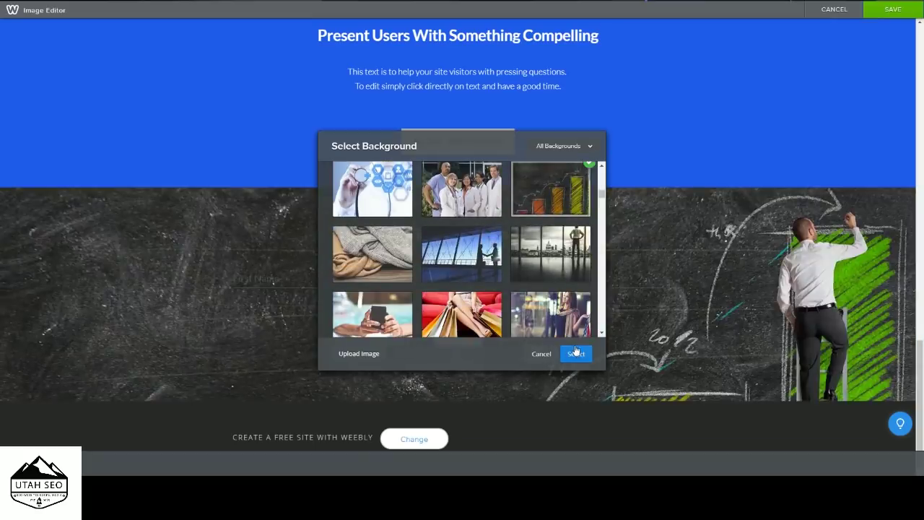
click(575, 354)
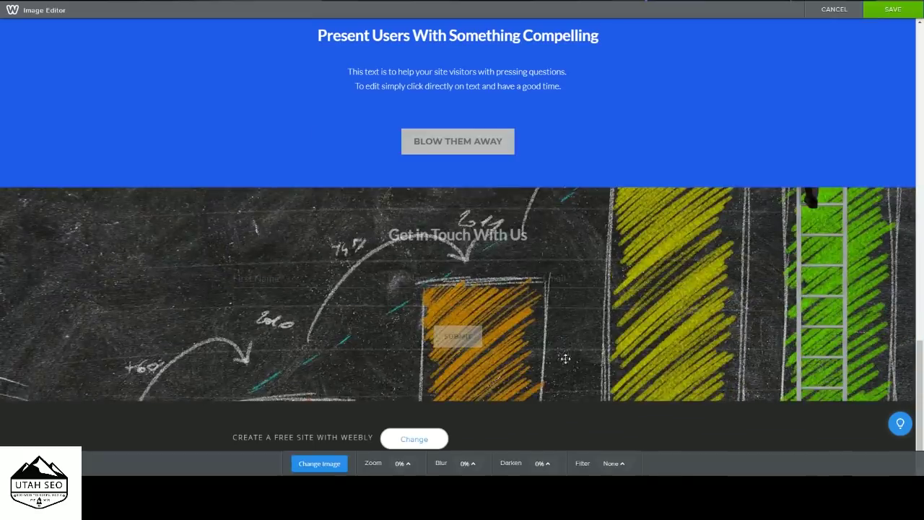
Set the contact section background's blur to 20% and darken to 70%, and save the image edits.
click(470, 466)
drag(470, 466, 473, 431)
click(542, 464)
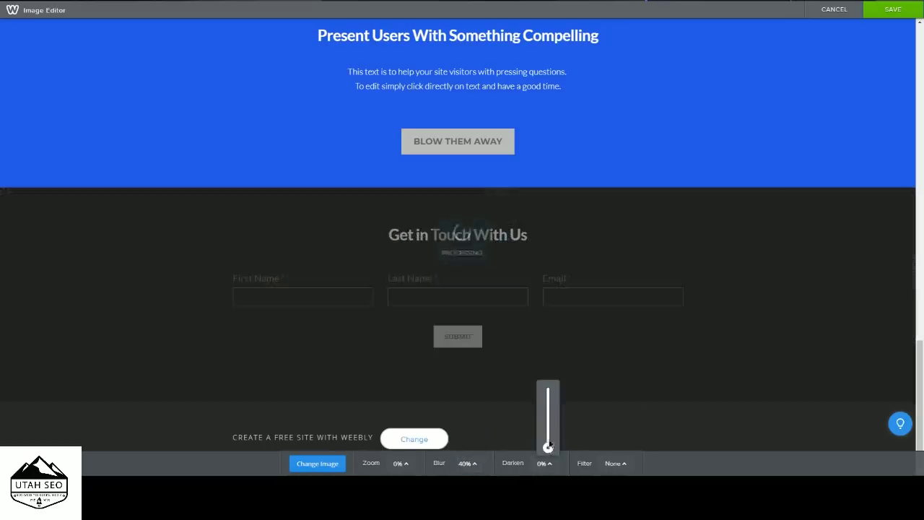
drag(550, 442, 544, 402)
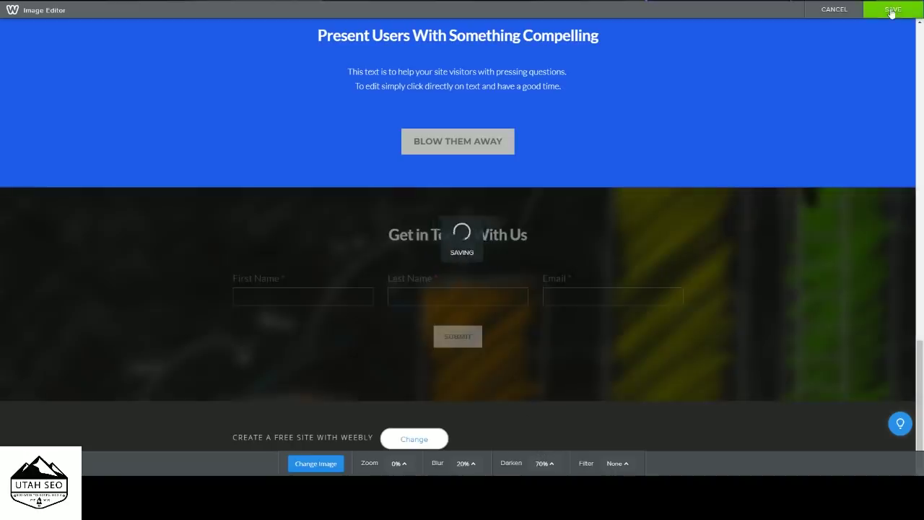
click(893, 9)
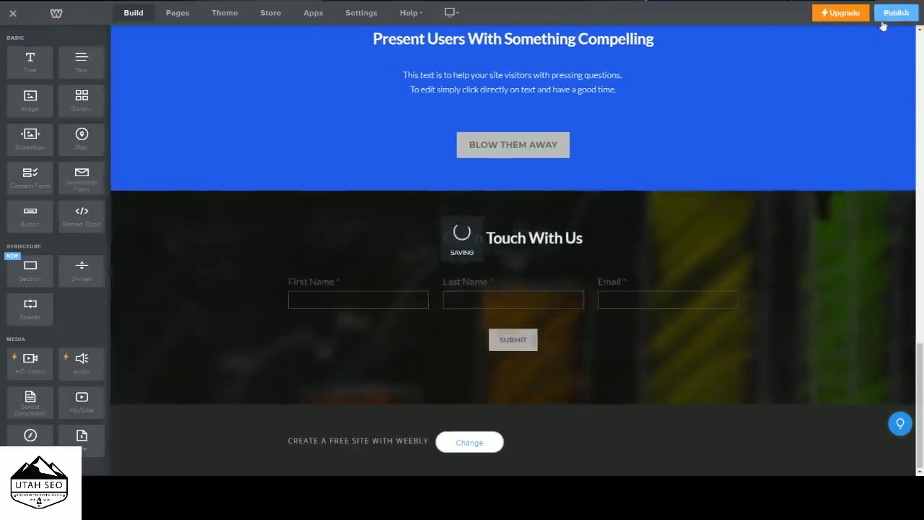
Look over the home page from the quote banner and team profiles to the course and call-to-action sections.
scroll(570, 289, up, 10)
scroll(548, 224, up, 2)
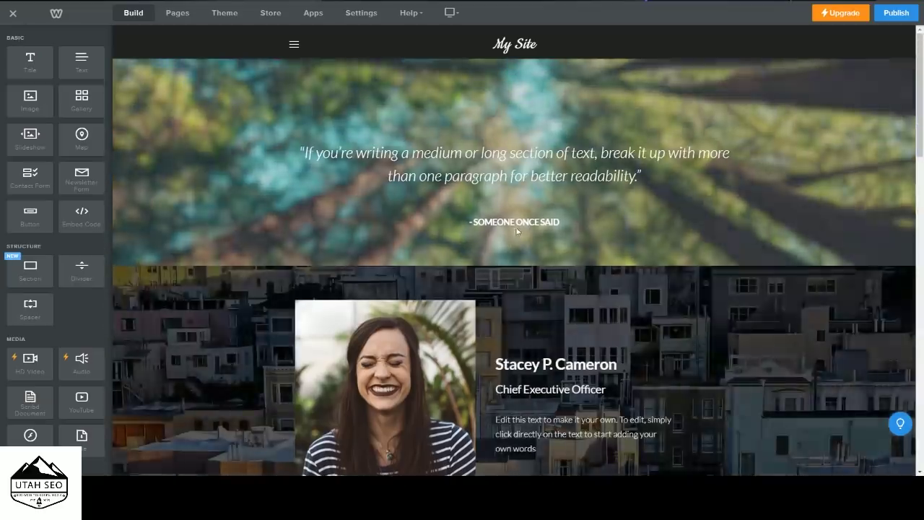
scroll(572, 401, down, 2)
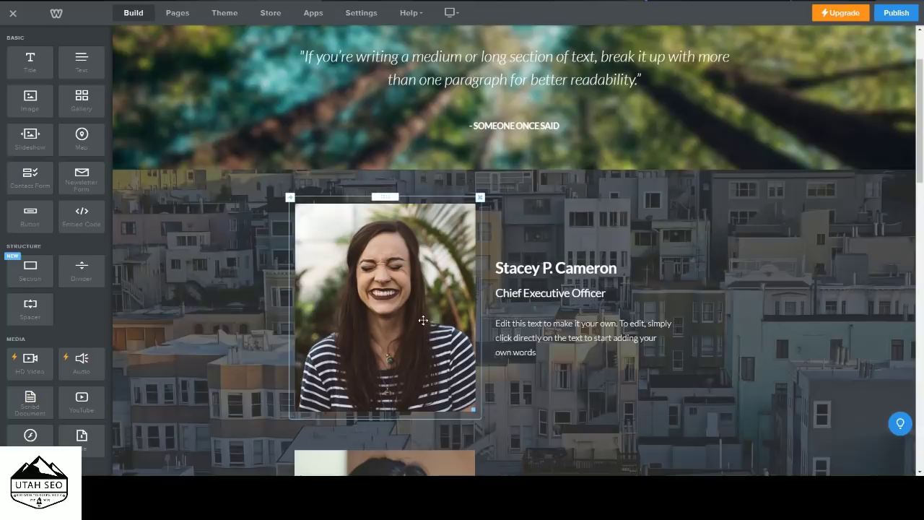
drag(423, 320, 449, 67)
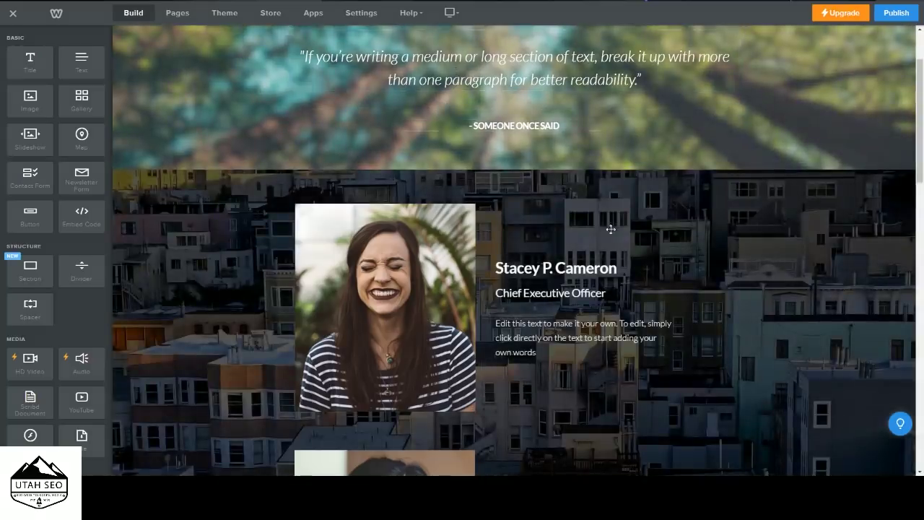
scroll(533, 378, down, 8)
scroll(533, 379, down, 3)
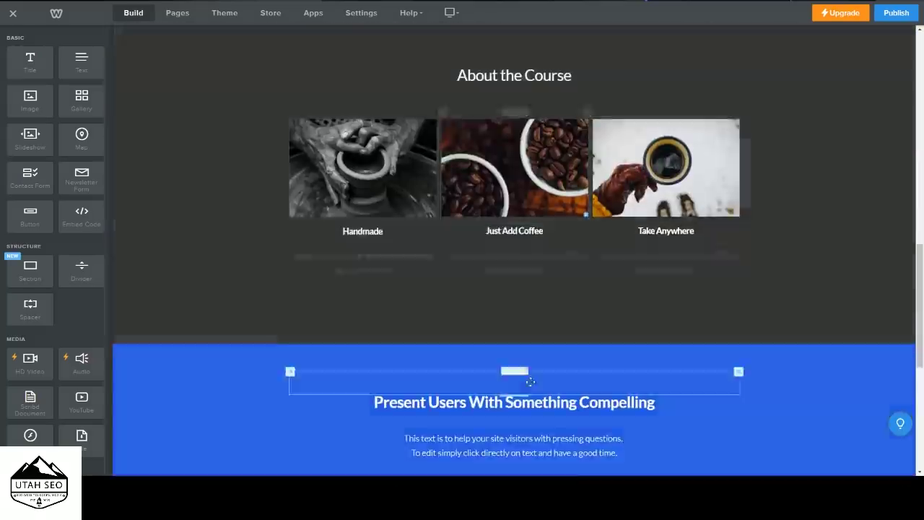
scroll(418, 390, up, 12)
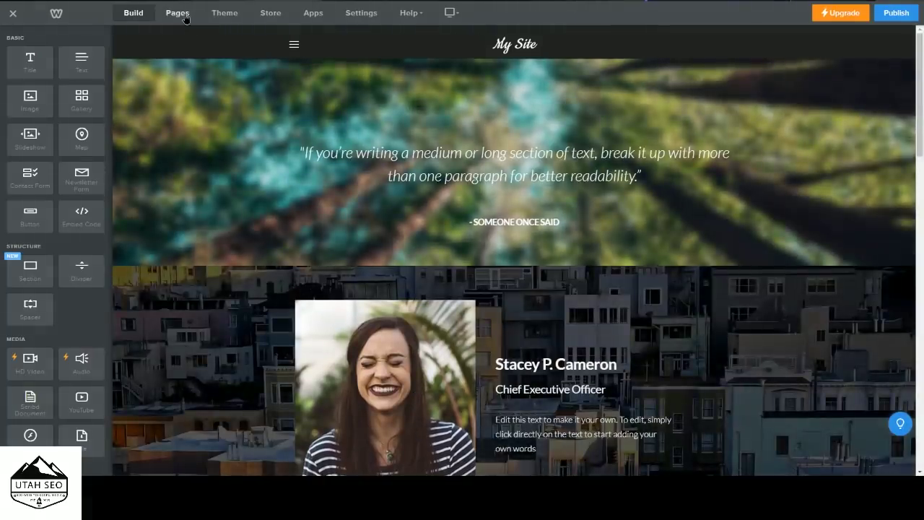
Add a blog page to the site, keeping the page name Blog and the Header header type.
click(178, 13)
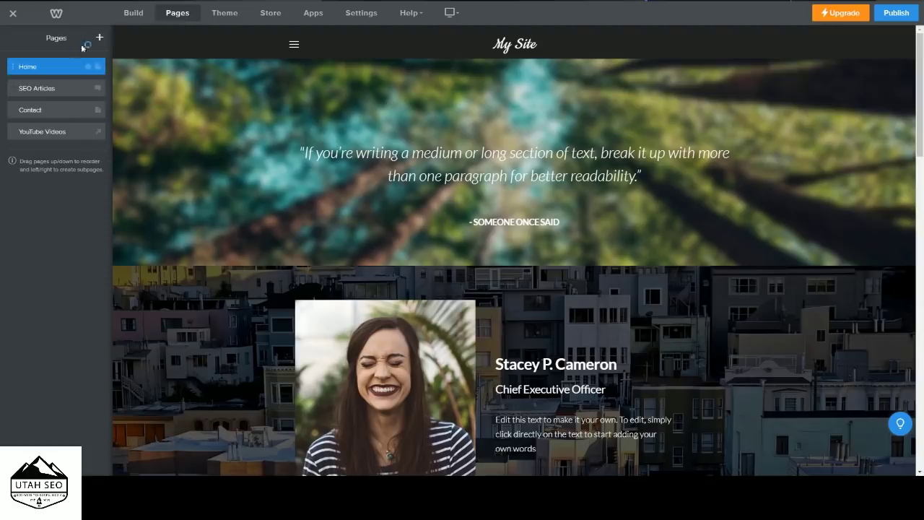
click(101, 39)
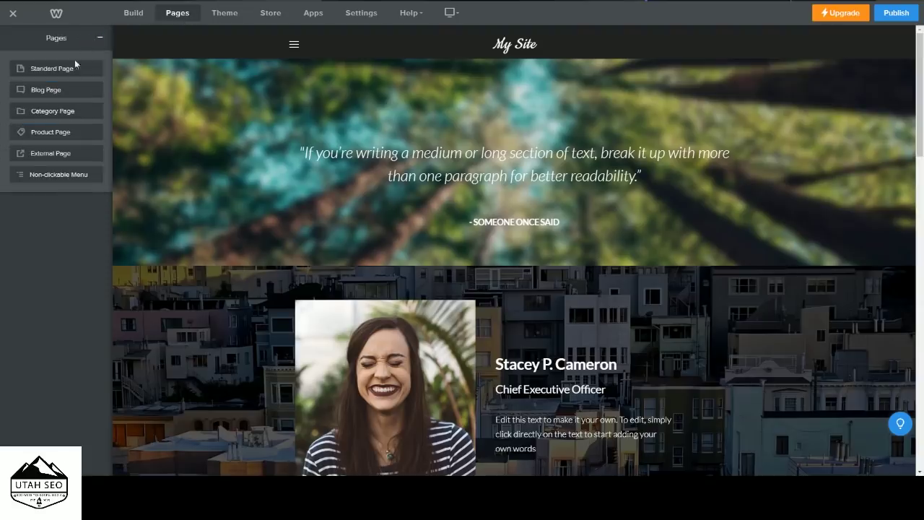
click(50, 97)
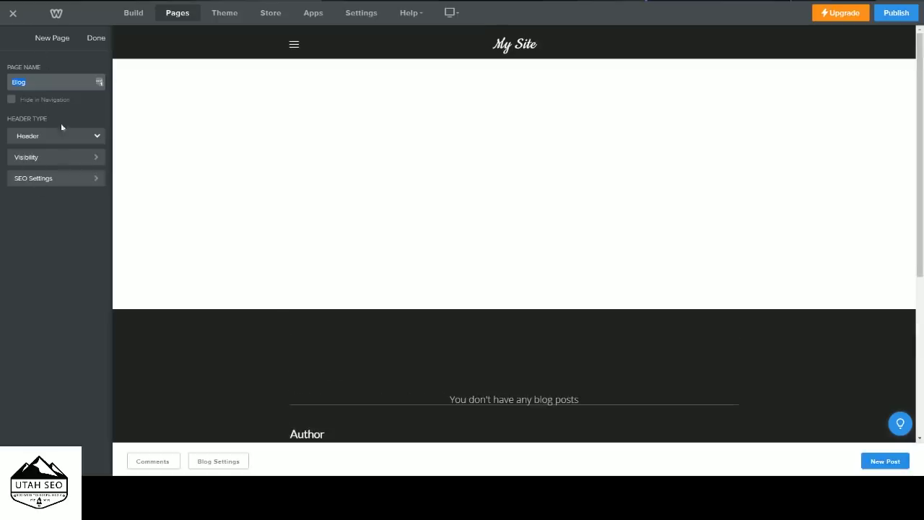
click(96, 40)
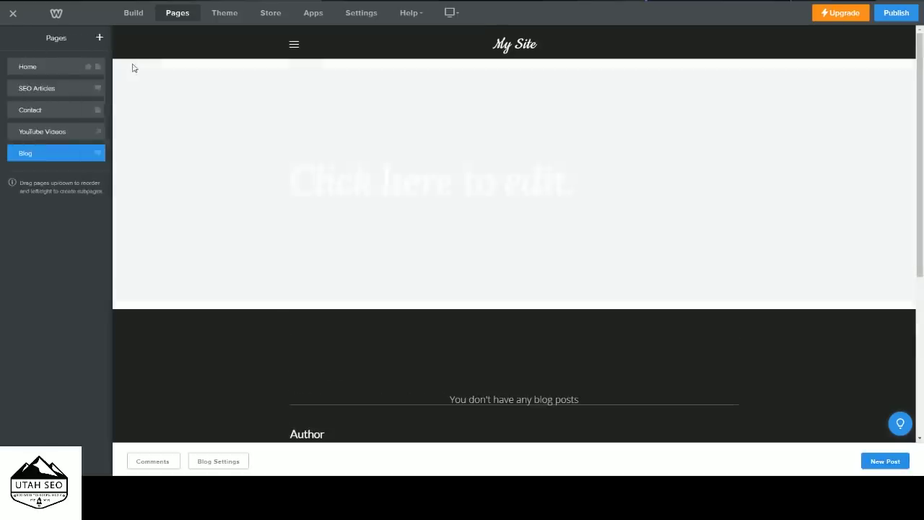
Examine the Blog page's header type choices, visibility options and SEO settings.
click(72, 148)
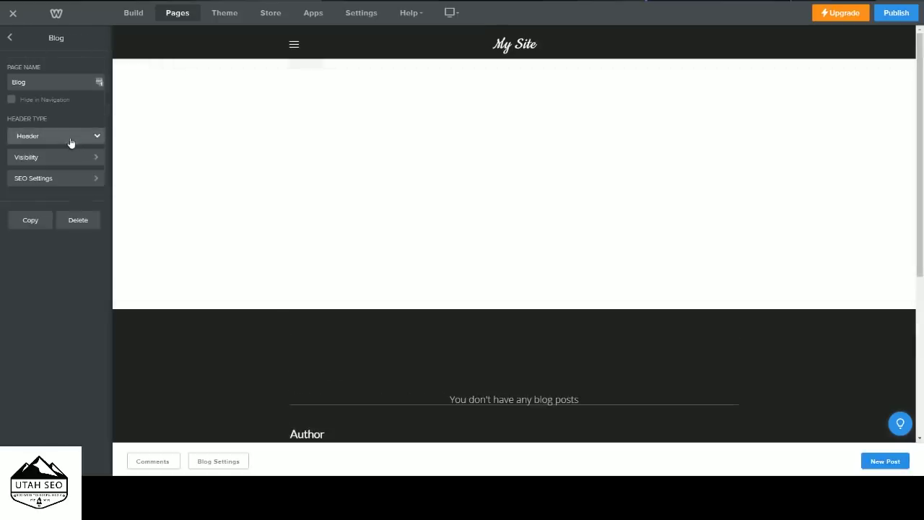
click(71, 142)
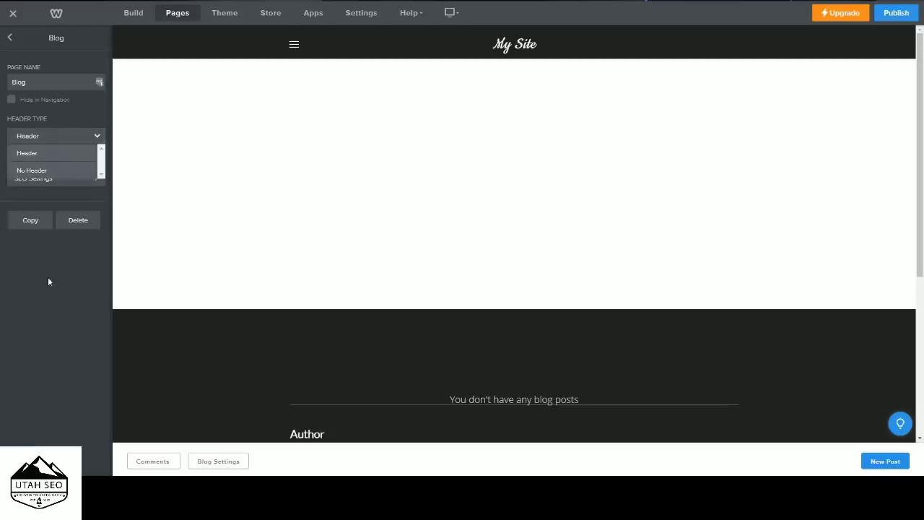
click(48, 278)
click(58, 163)
click(70, 106)
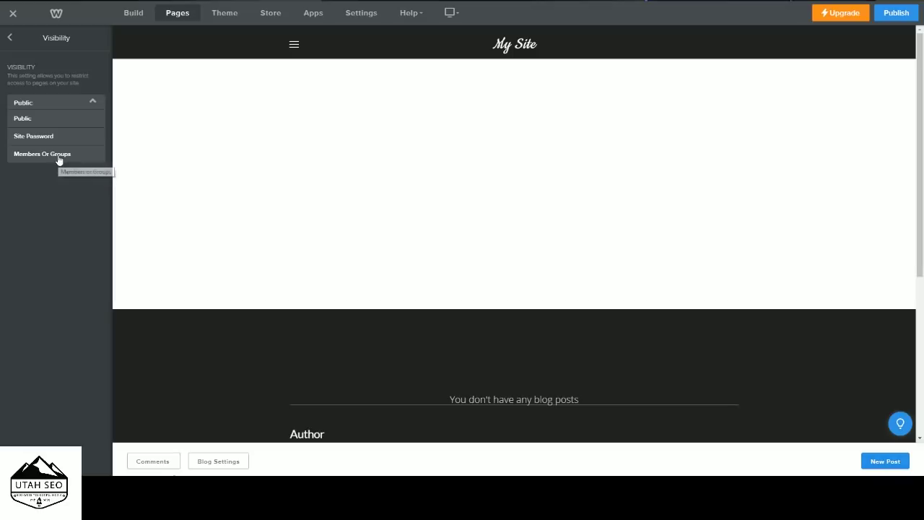
click(94, 102)
click(51, 103)
click(9, 37)
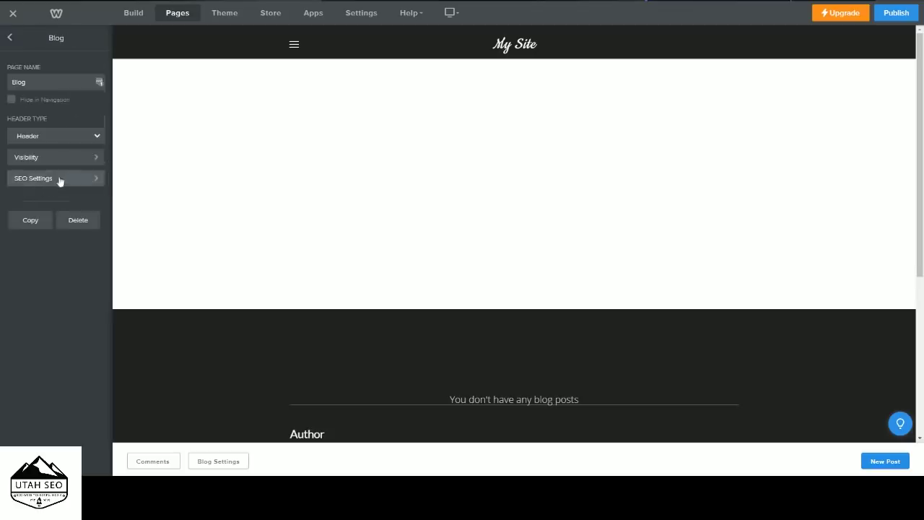
click(60, 181)
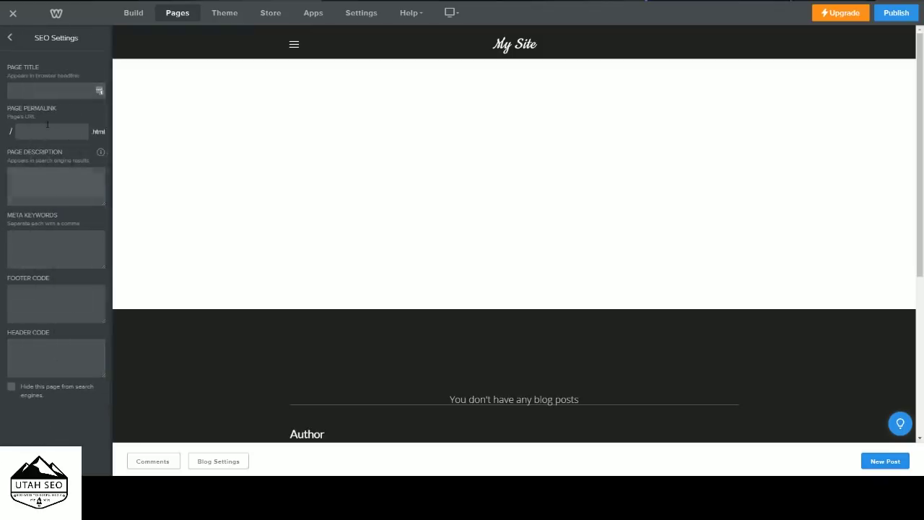
click(11, 39)
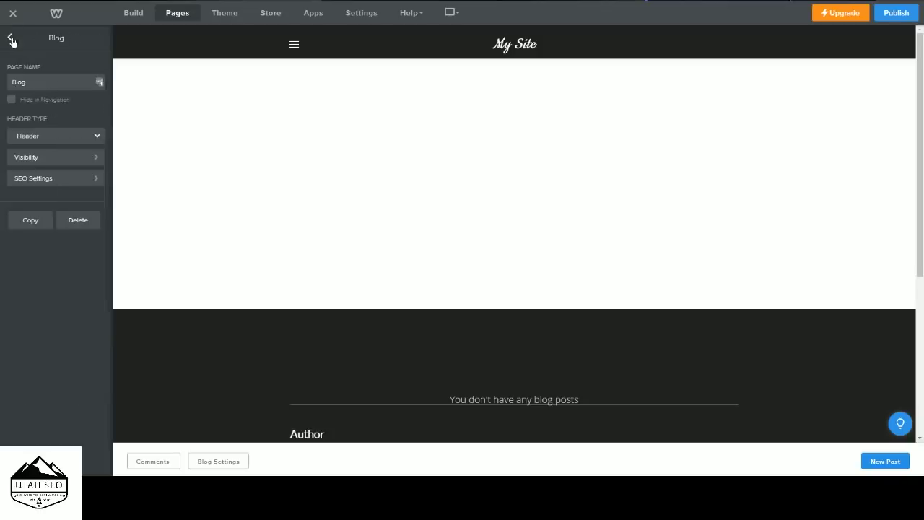
Delete the Blog page from the site and confirm the deletion.
click(80, 220)
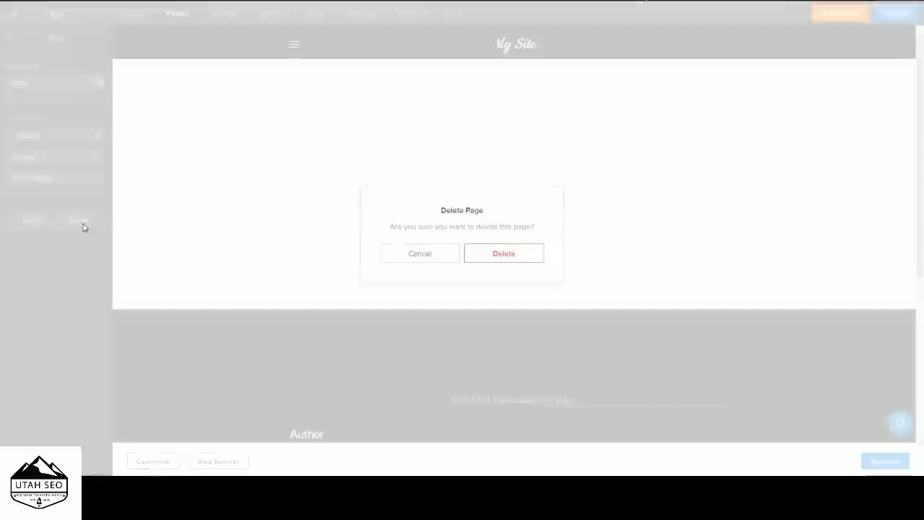
click(491, 258)
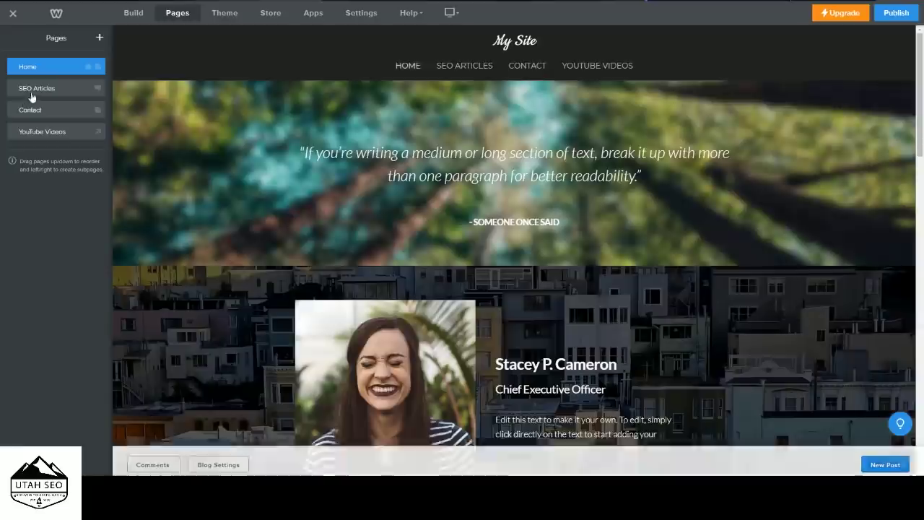
Open the SEO Articles page, inspect its comment manager and blog settings, and return to building the page.
click(36, 89)
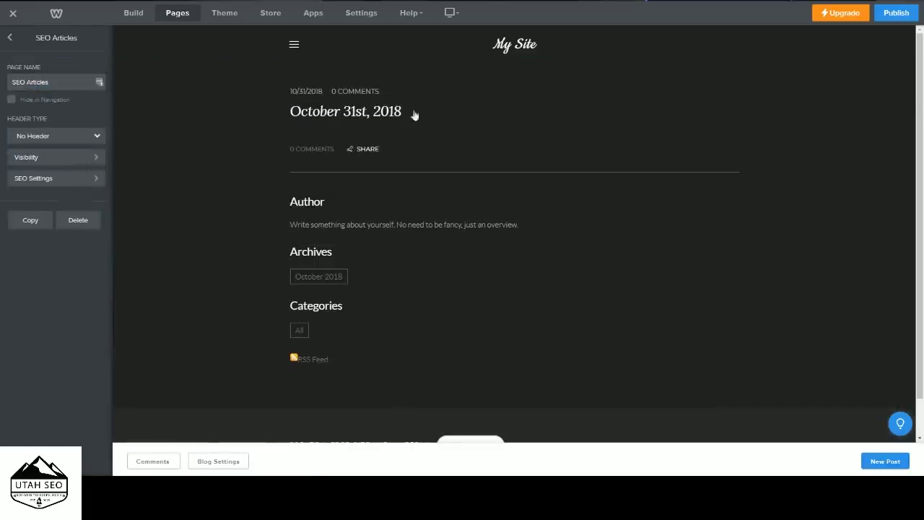
click(156, 466)
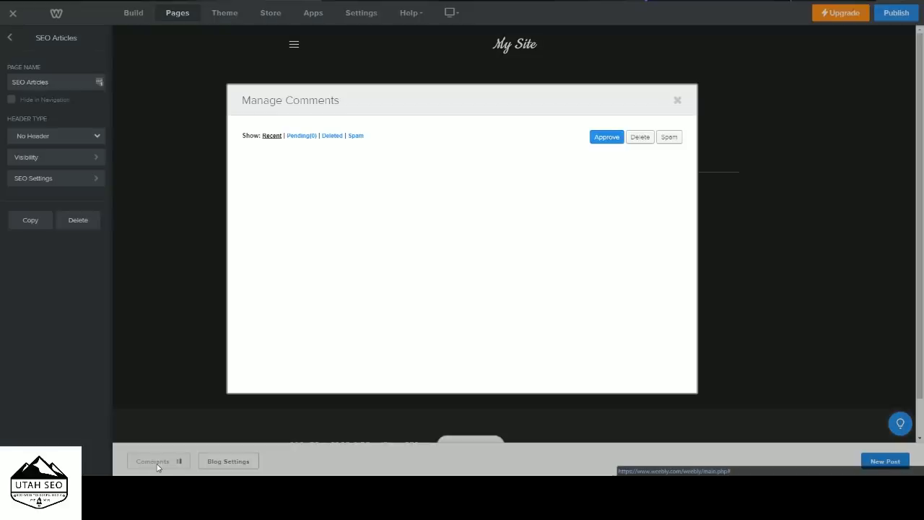
click(677, 100)
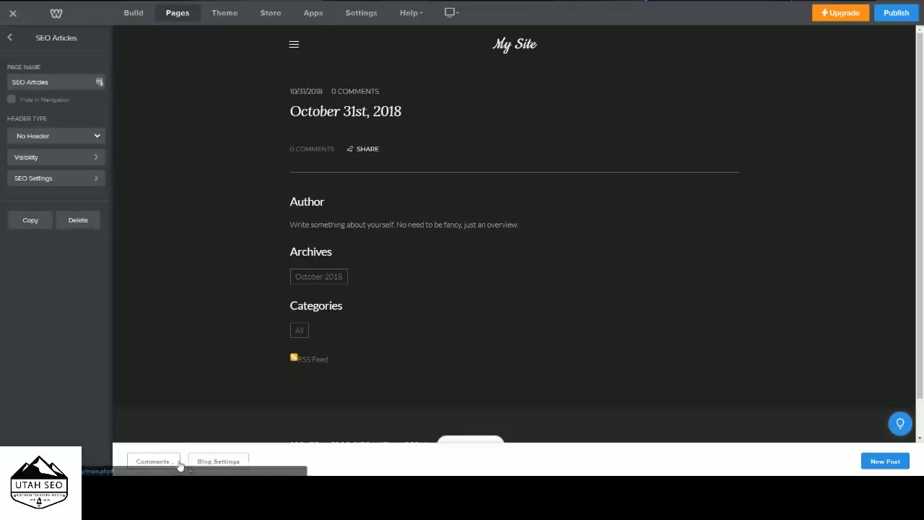
click(216, 461)
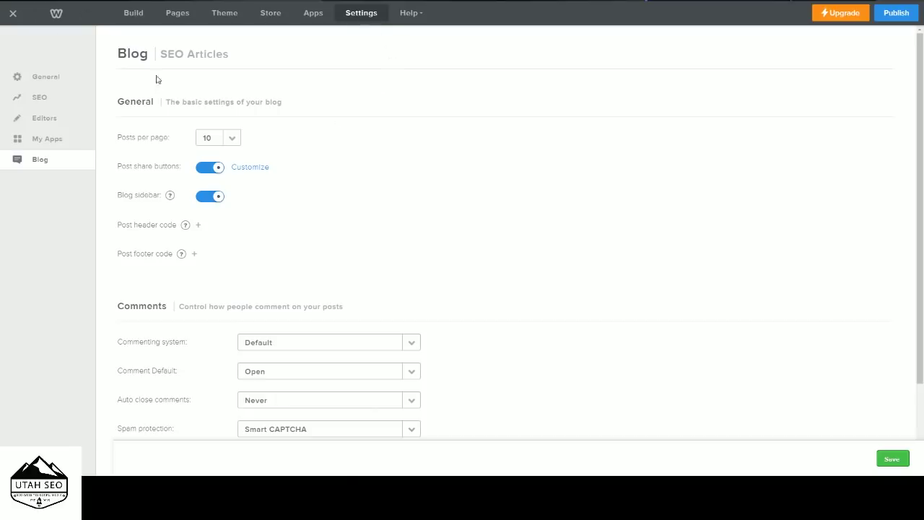
click(133, 12)
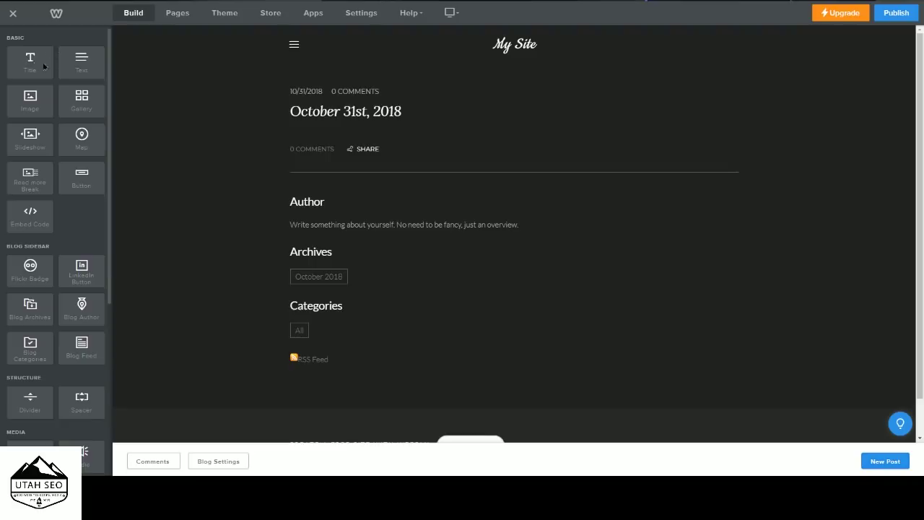
Try to place a Title element on the blog page and open the Author text for editing.
drag(36, 64, 209, 346)
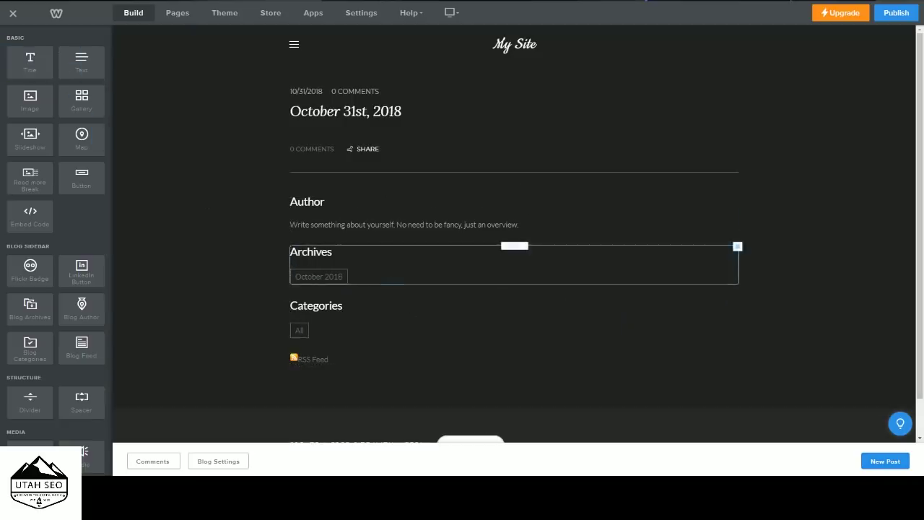
click(315, 220)
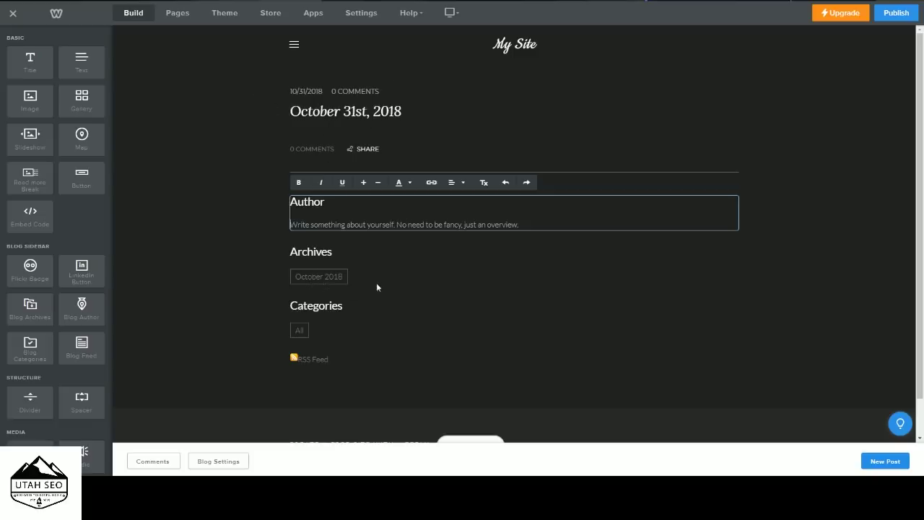
Create a new blog post on the SEO Articles page and place a Gallery element in its content area.
click(883, 462)
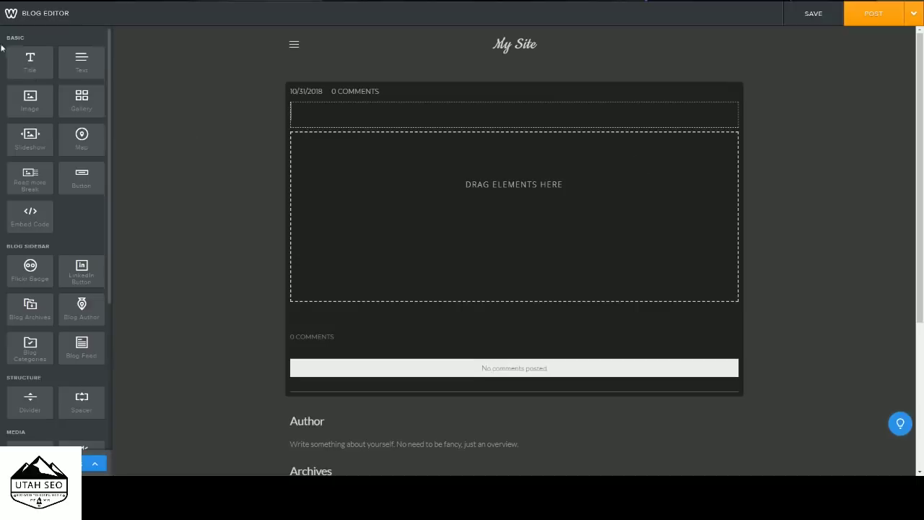
scroll(33, 213, down, 10)
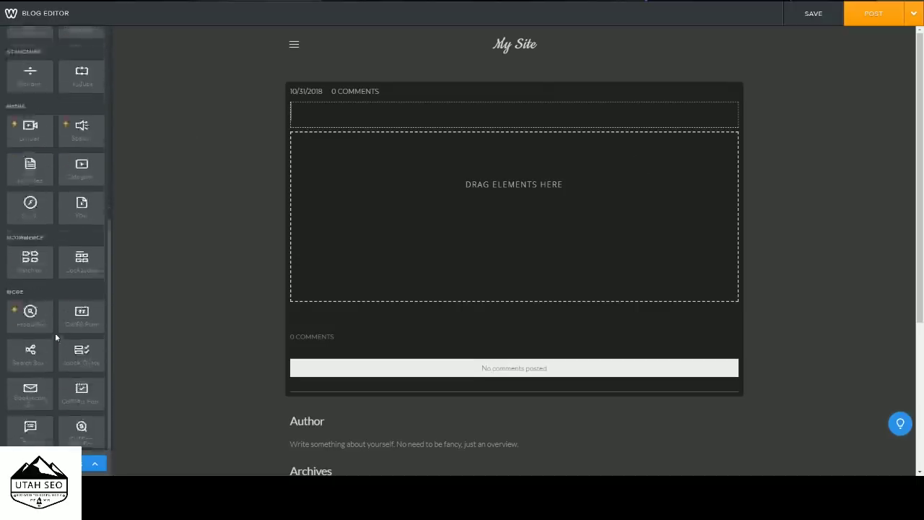
scroll(55, 333, up, 10)
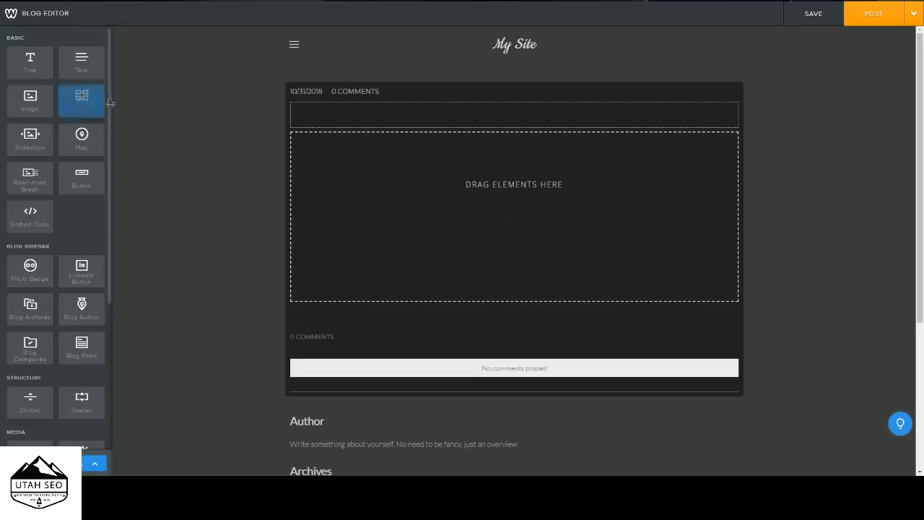
drag(81, 101, 455, 285)
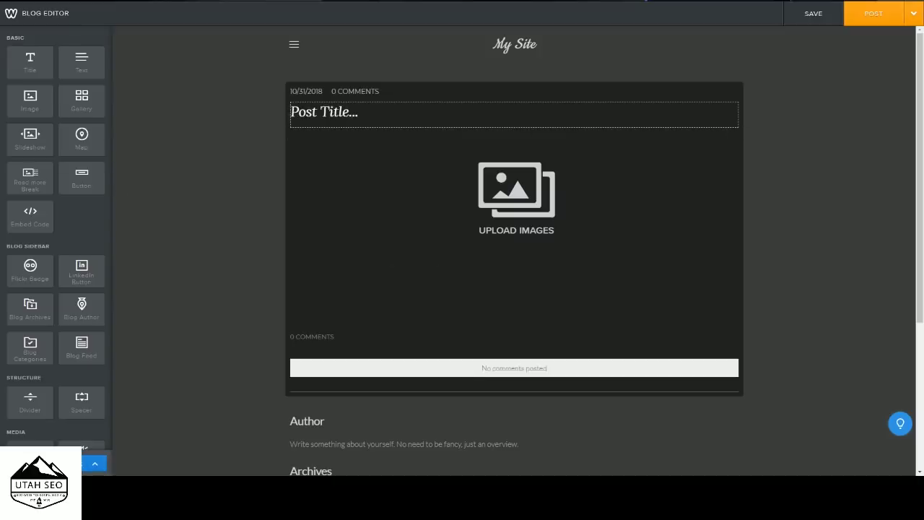
Examine the post's publish timing, comment, category and advanced SEO options, and return to the content elements.
click(95, 463)
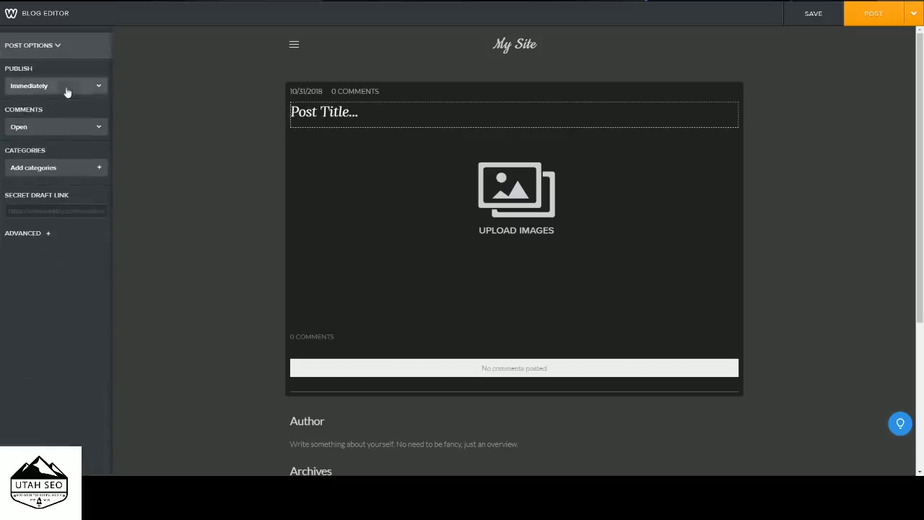
click(66, 89)
click(75, 288)
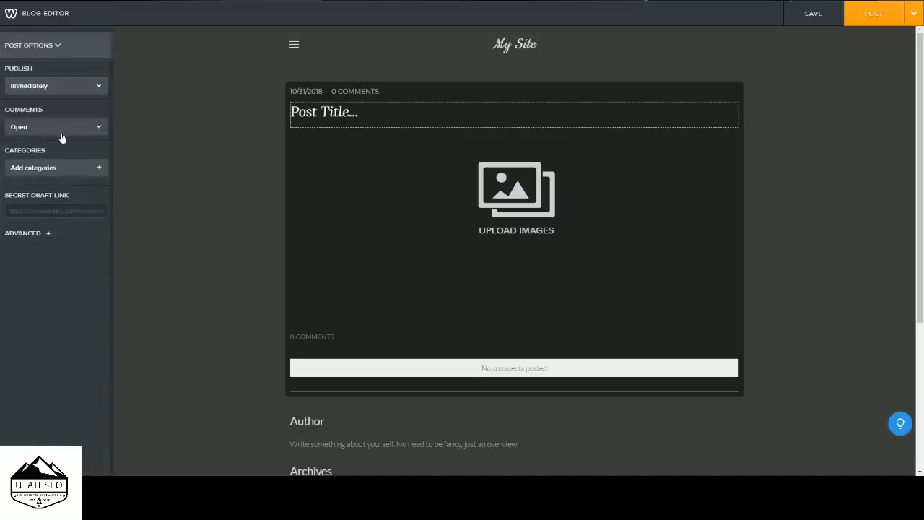
click(61, 134)
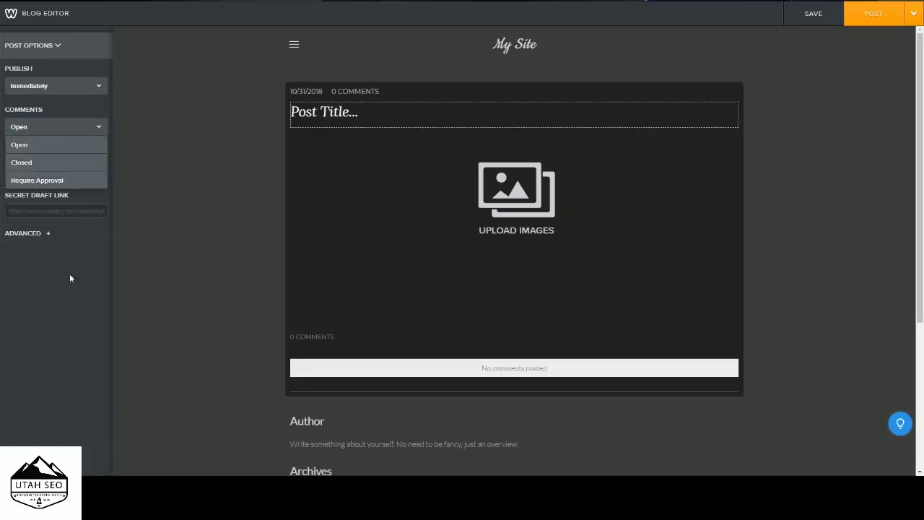
click(69, 274)
click(54, 170)
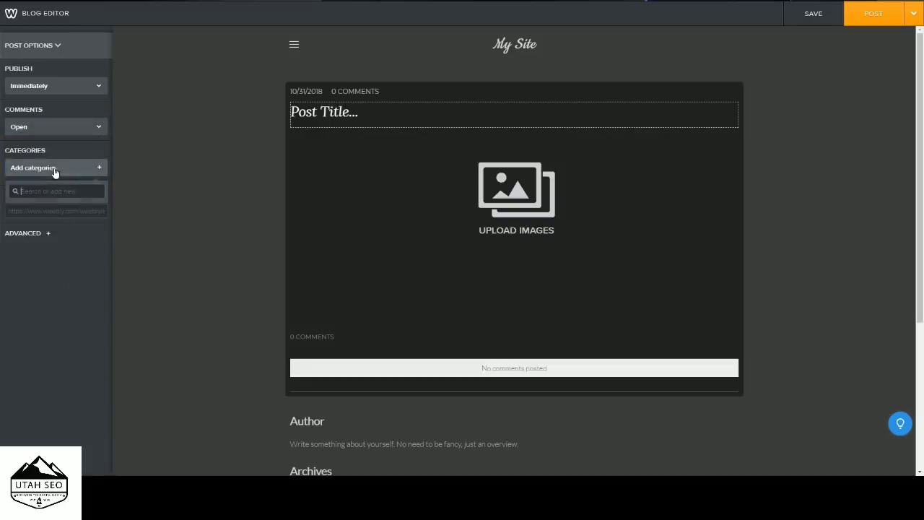
click(61, 288)
click(46, 233)
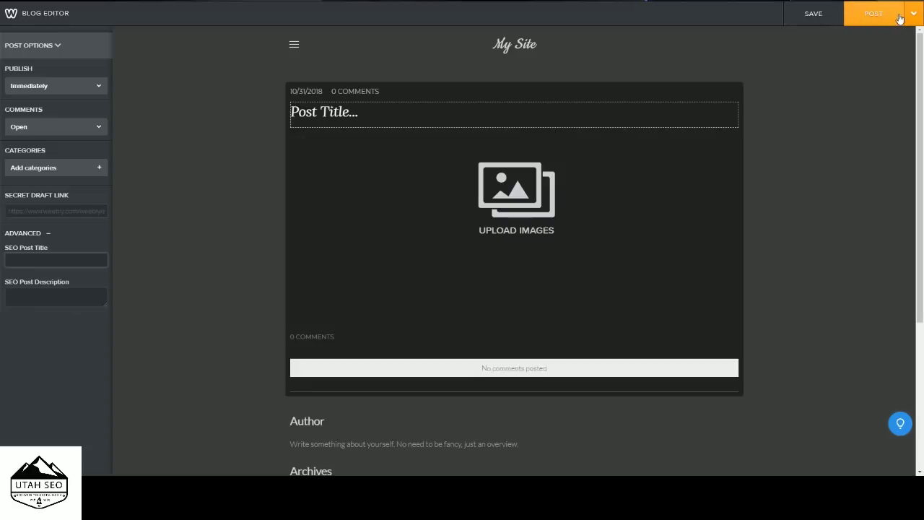
click(44, 46)
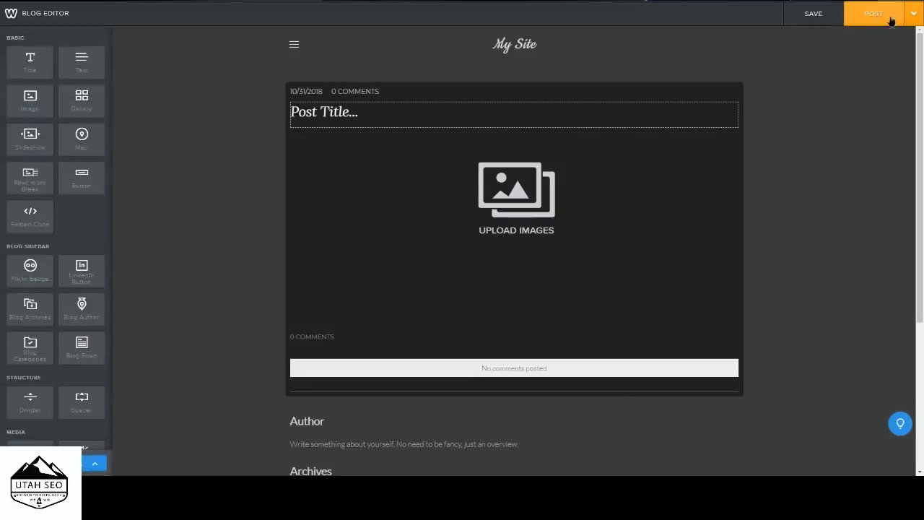
Post the new blog entry and publish the website, dismissing both confirmations.
click(877, 14)
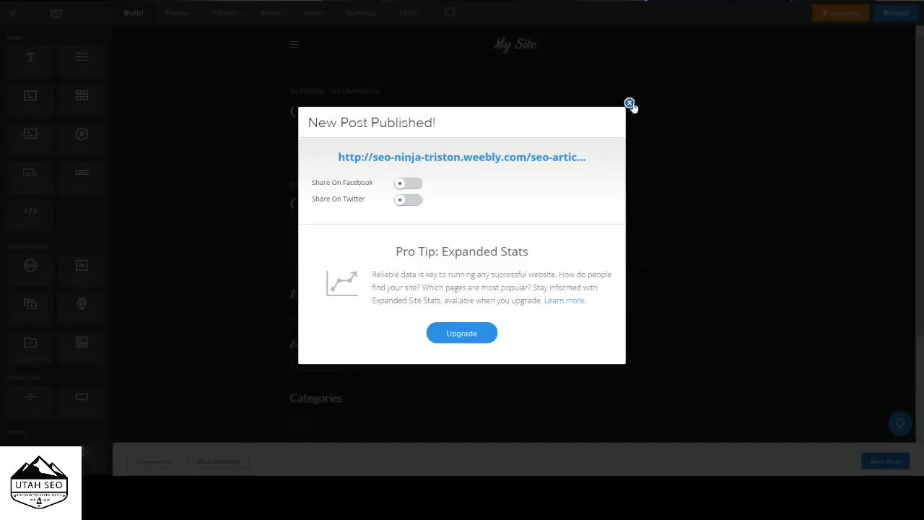
click(630, 103)
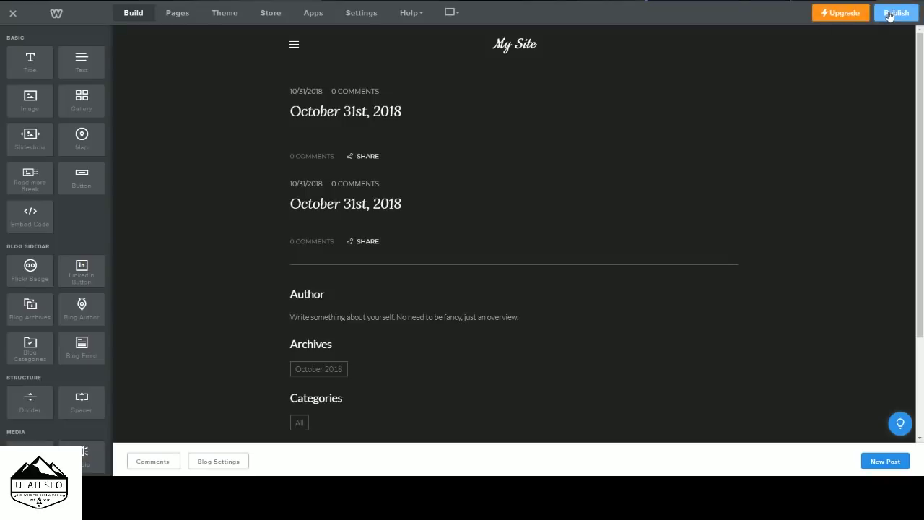
click(889, 14)
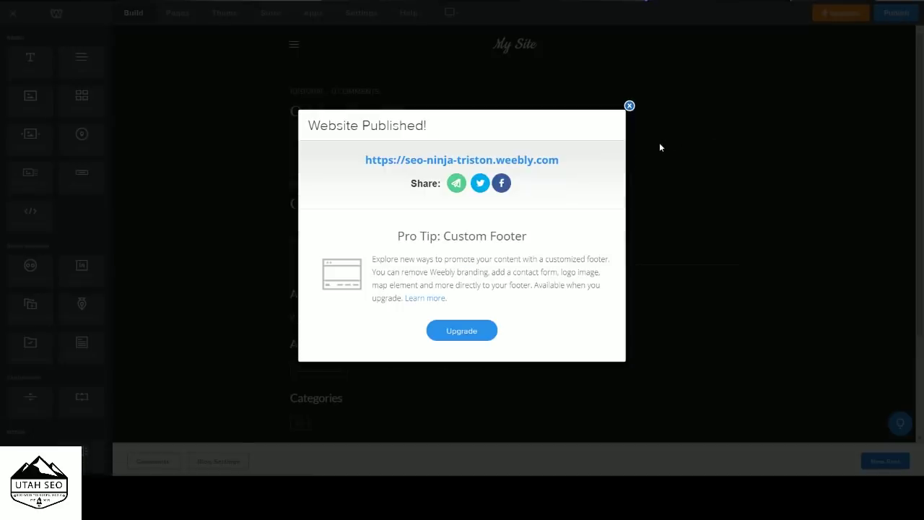
click(629, 106)
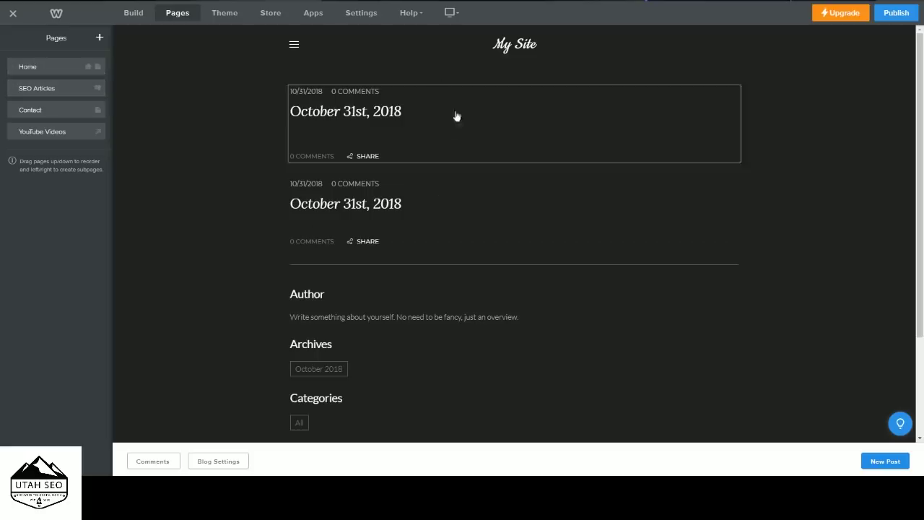
Inspect the page settings of the Contact page and the YouTube Videos external link page.
click(62, 112)
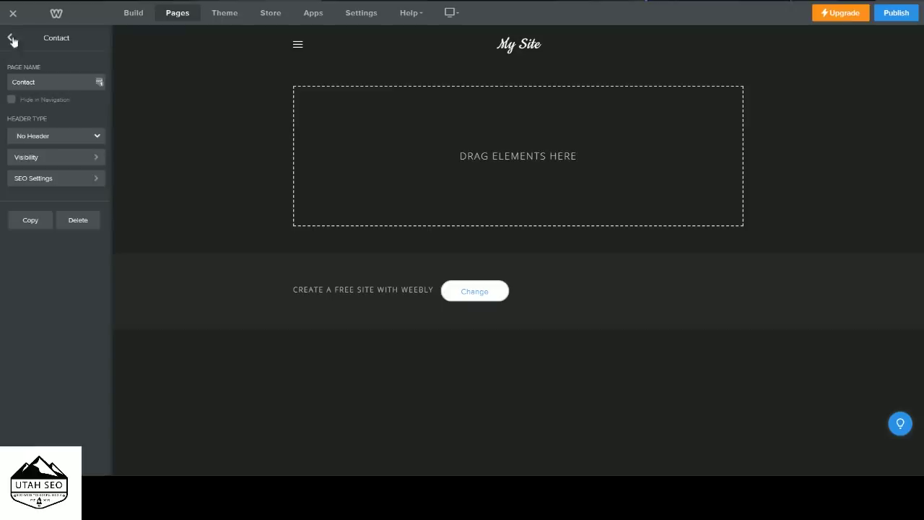
click(13, 39)
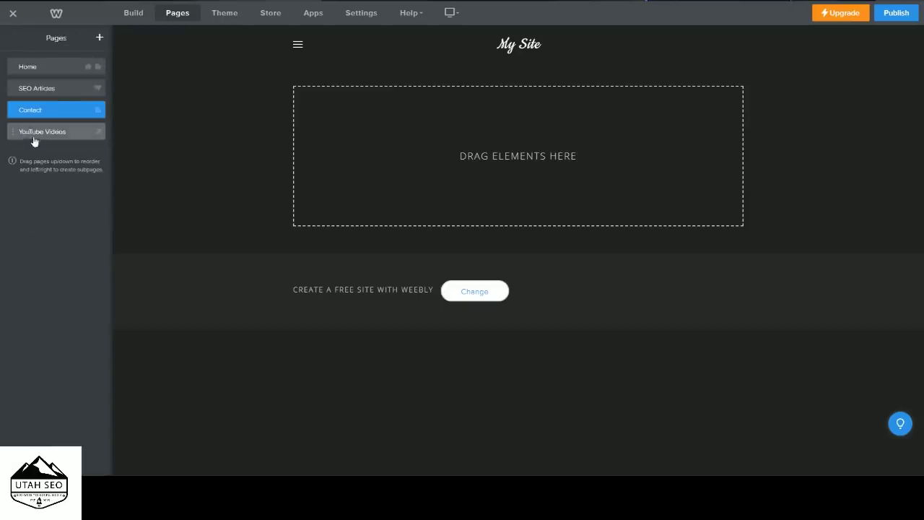
click(35, 135)
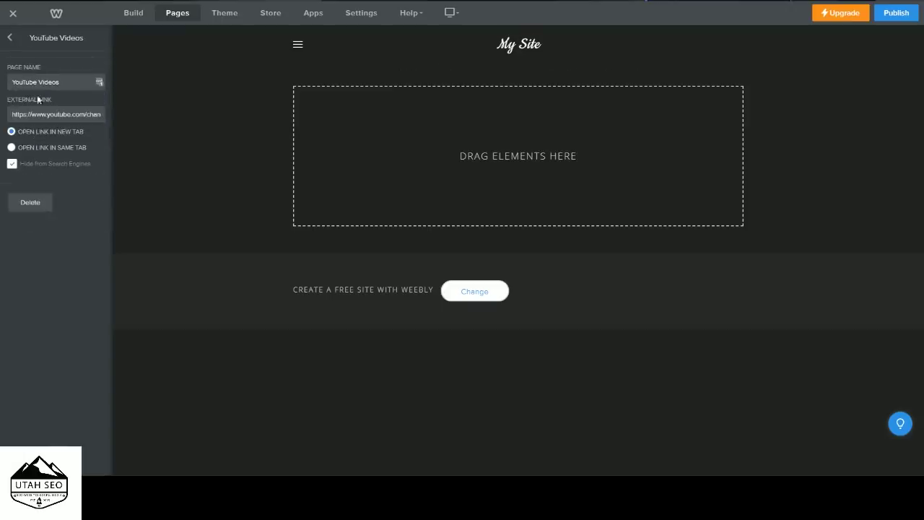
click(10, 38)
Try adding an external page with the default name Link Page and no link address.
click(100, 39)
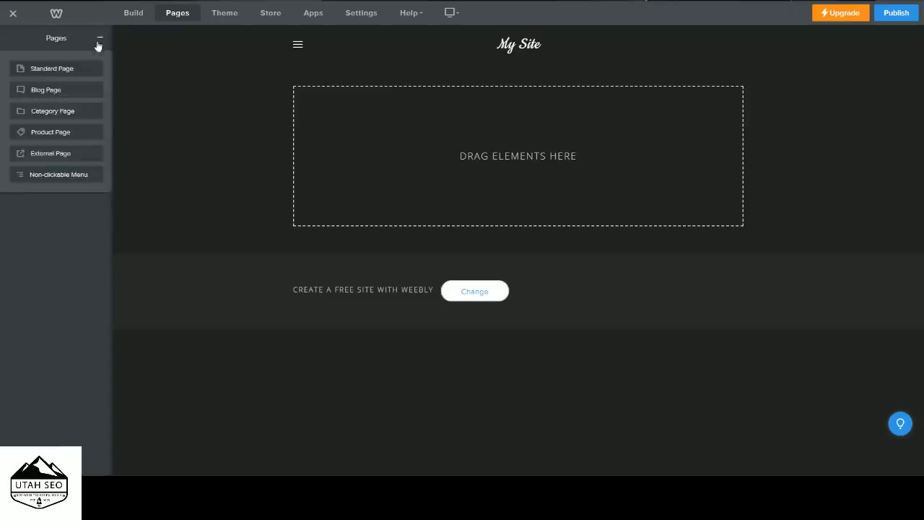
click(51, 154)
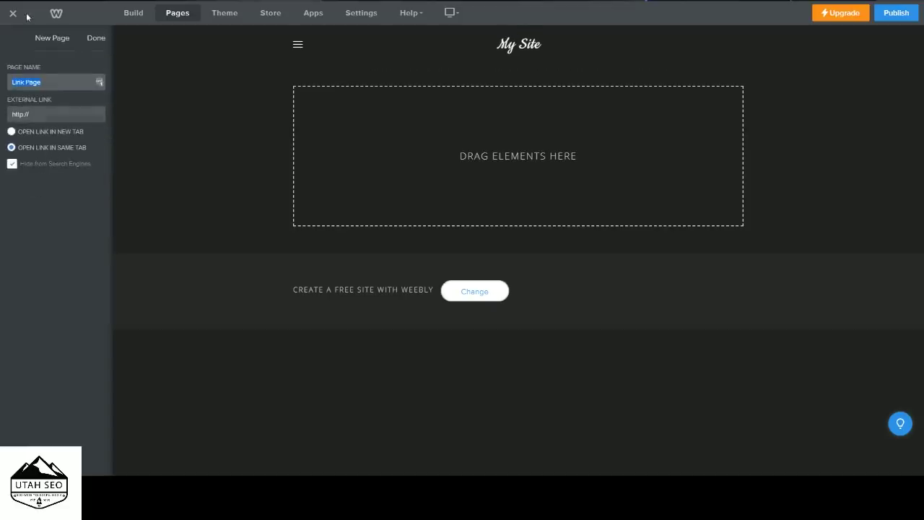
click(96, 37)
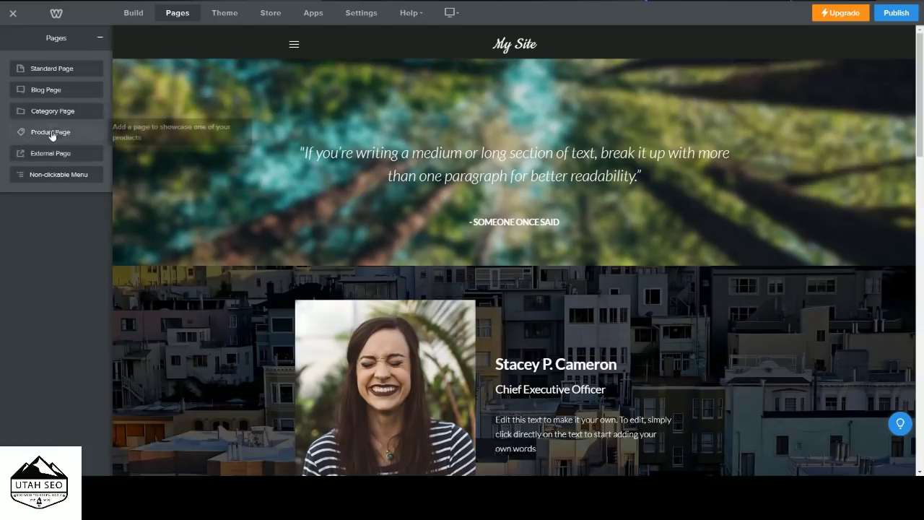
click(100, 39)
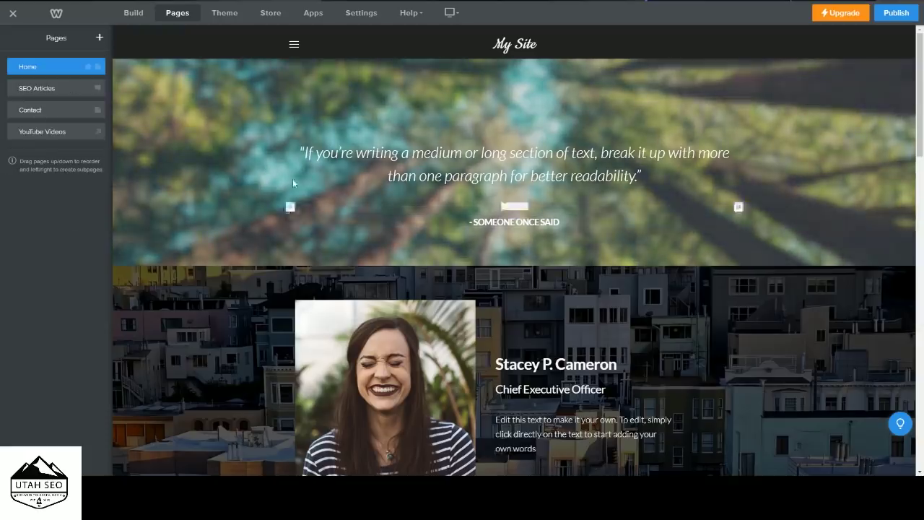
Add a non-clickable menu named Non-clickable Page and nest the YouTube Videos page beneath it.
click(100, 37)
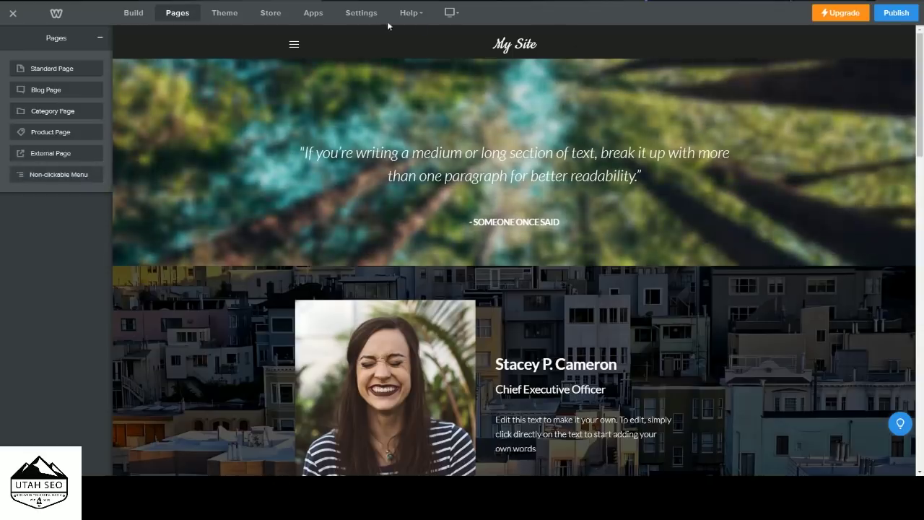
mouse_move(437, 55)
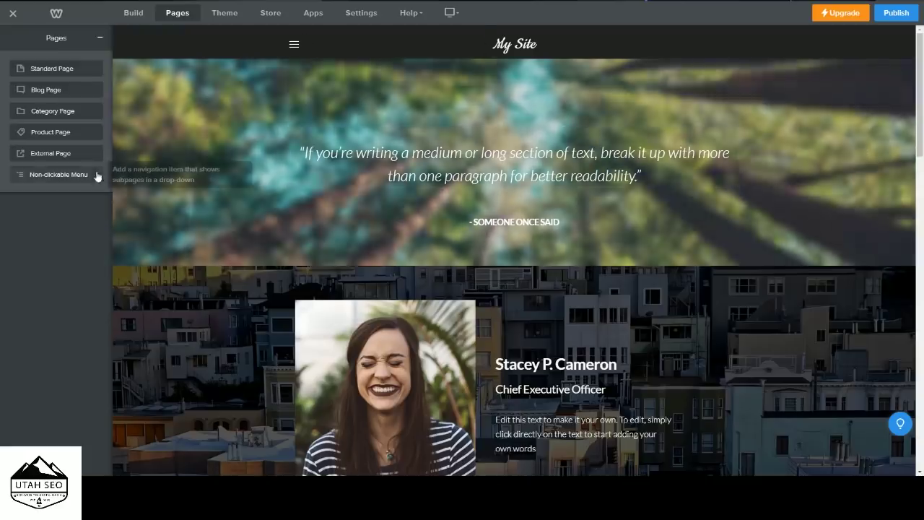
click(97, 177)
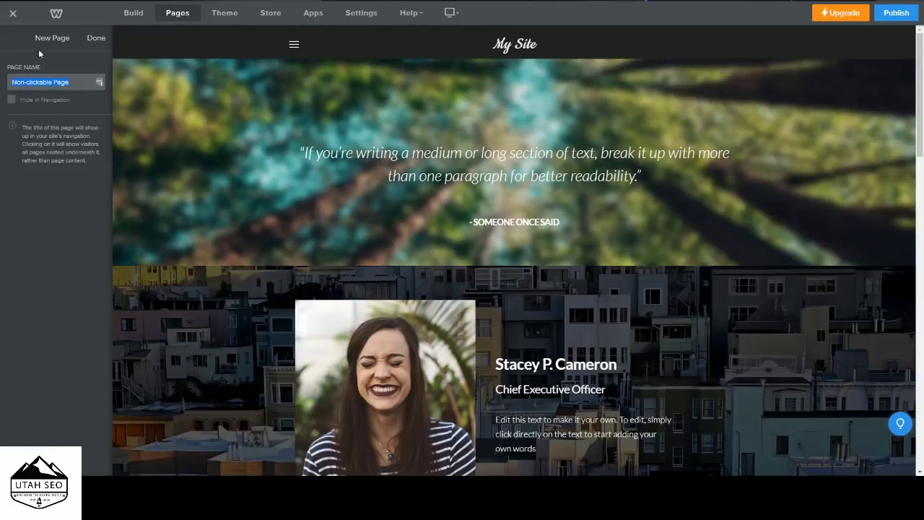
click(97, 39)
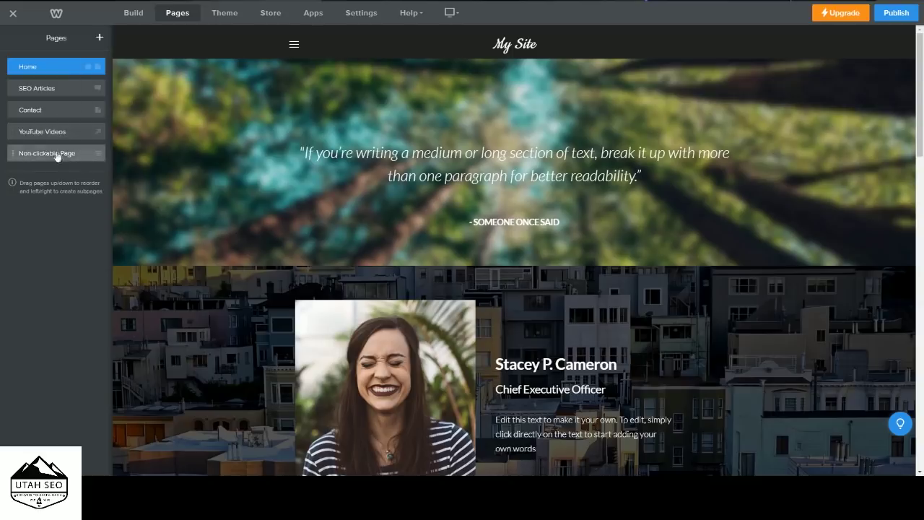
drag(37, 135, 24, 151)
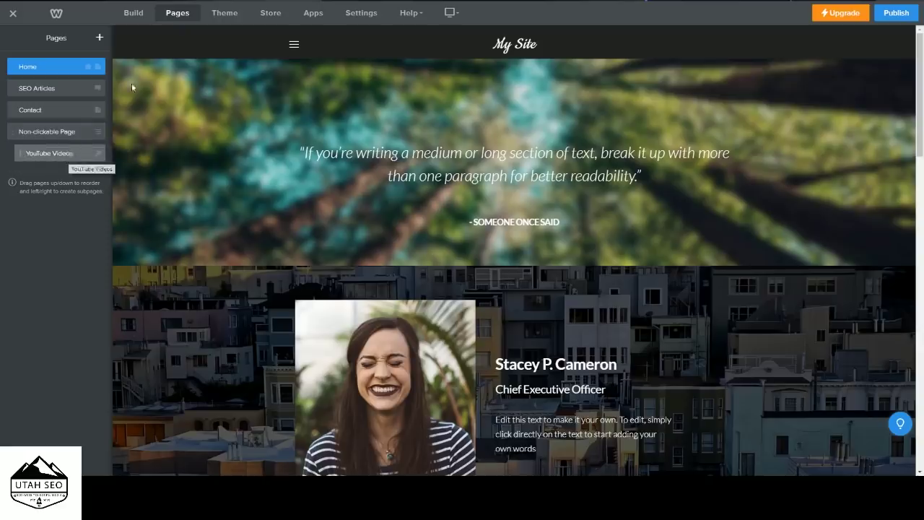
Preview the Non-clickable Page submenu in the site navigation and move YouTube Videos back to the top level.
click(294, 44)
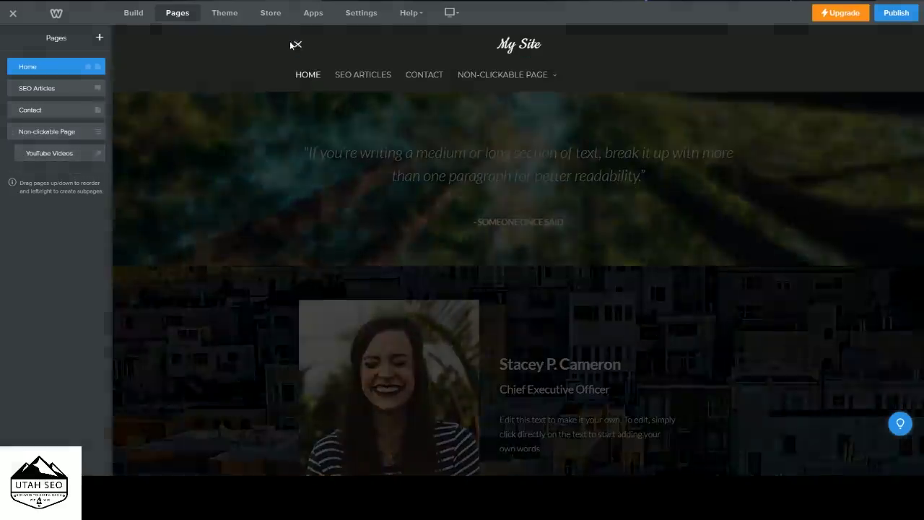
click(550, 75)
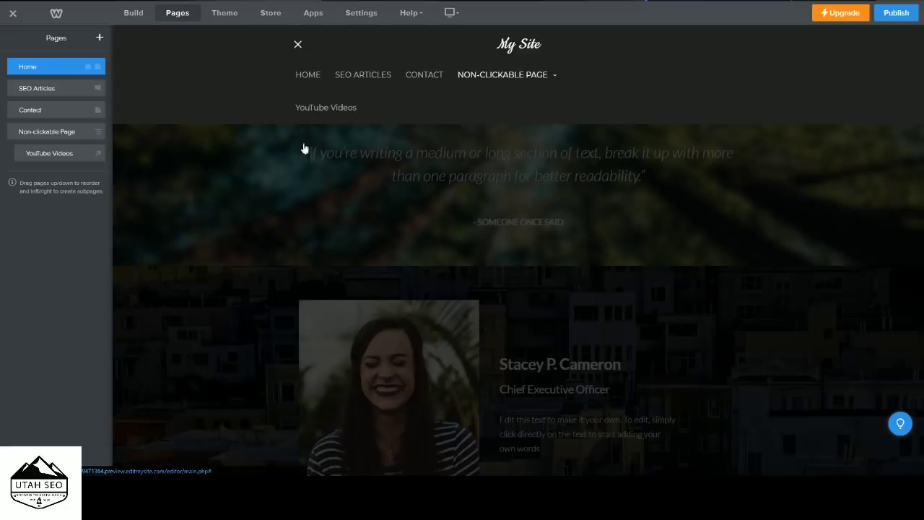
drag(43, 153, 63, 143)
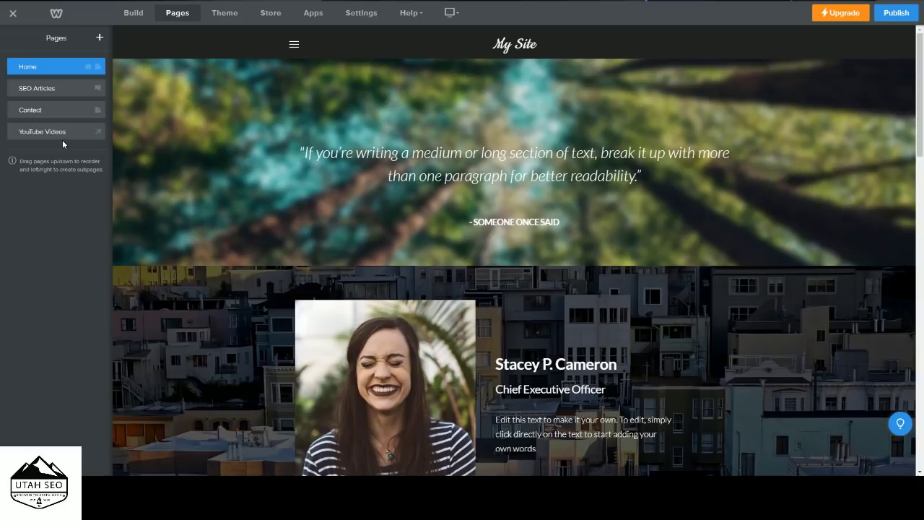
Add a non-clickable menu named Tools to the site's page list.
click(101, 40)
click(43, 172)
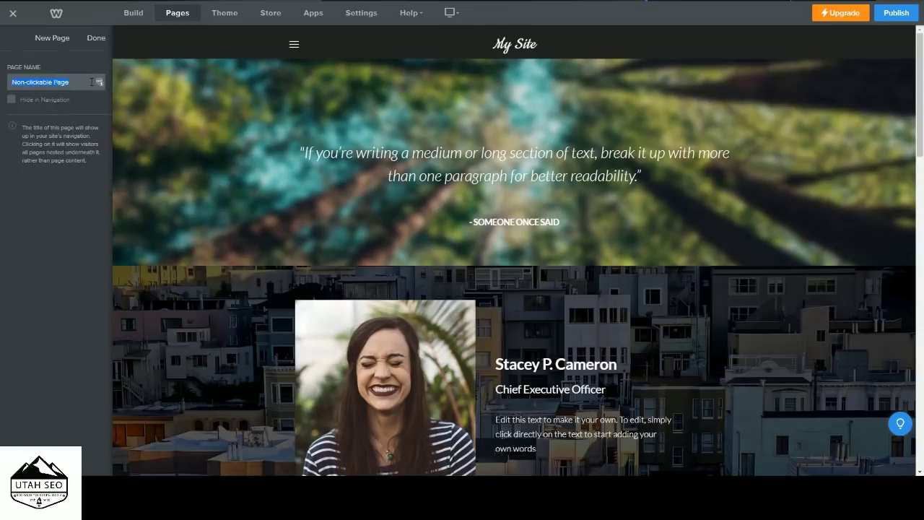
text(Tools)
click(96, 37)
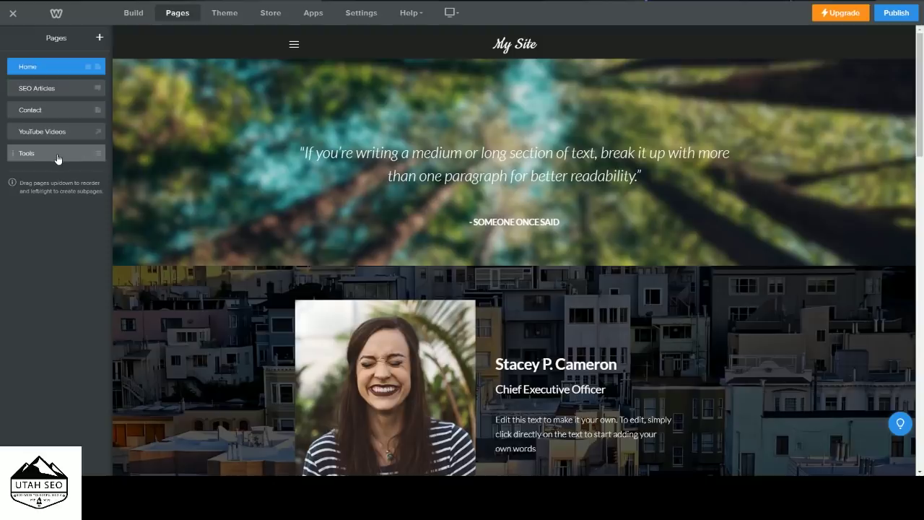
click(57, 158)
click(97, 38)
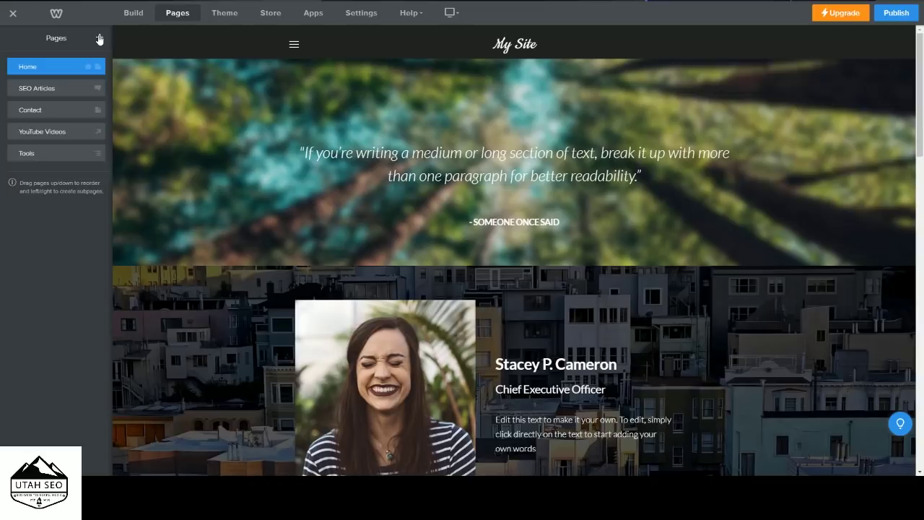
click(100, 37)
click(51, 153)
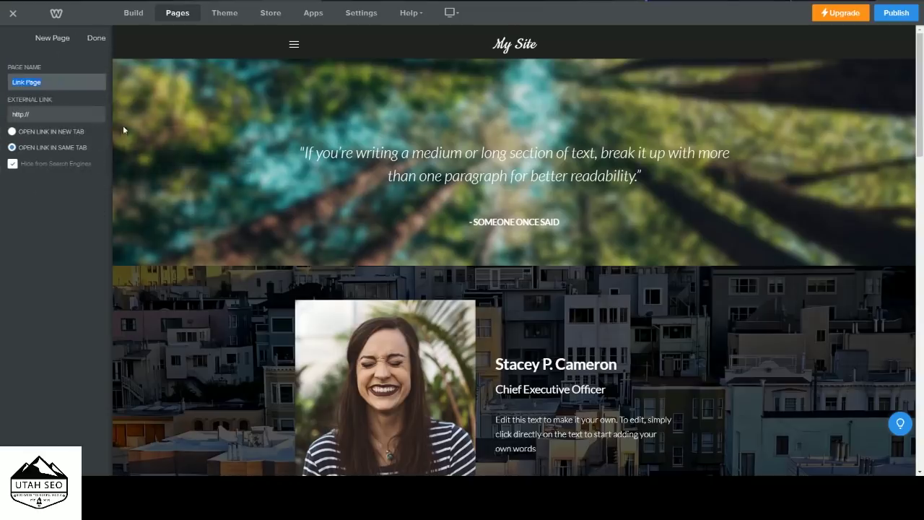
text(Baa)
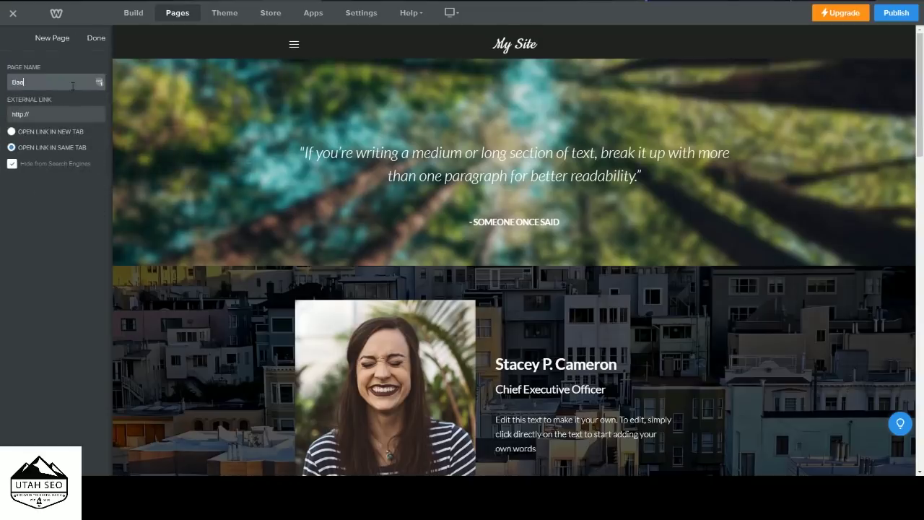
text(mboo Studio)
click(77, 116)
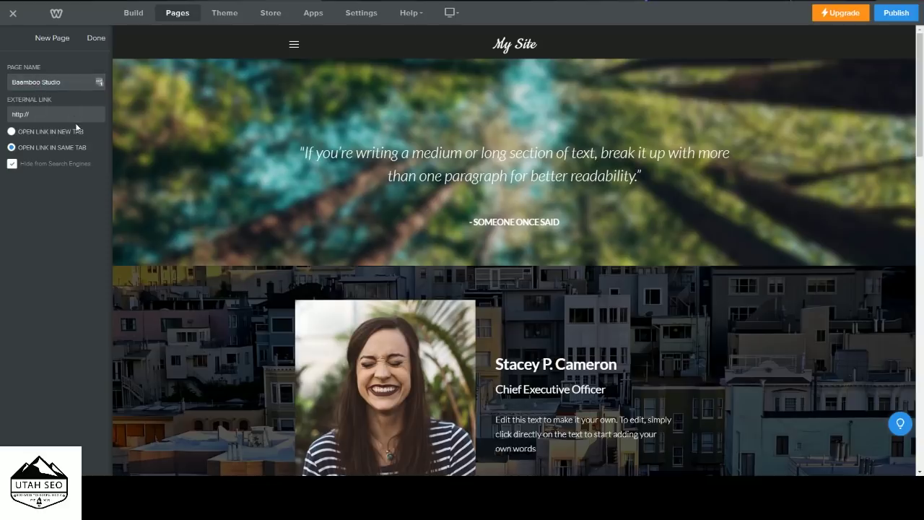
key(ctrl+v)
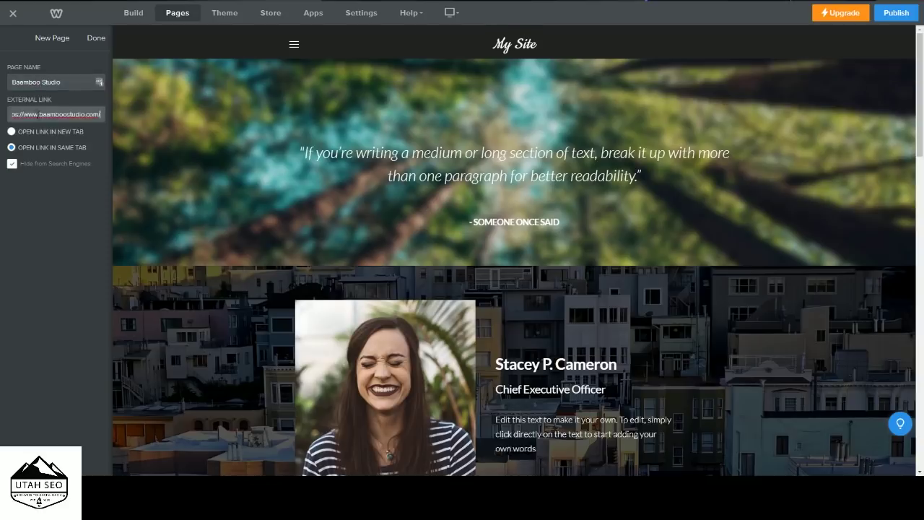
click(11, 131)
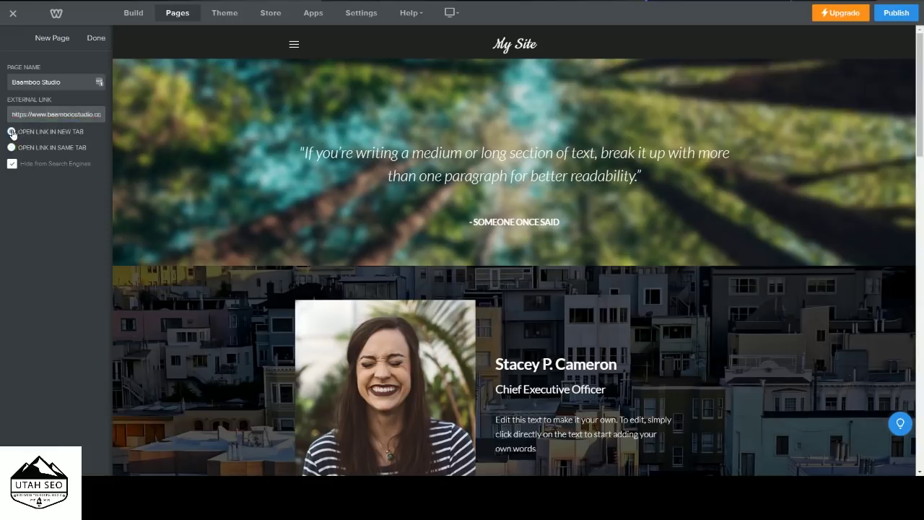
click(95, 41)
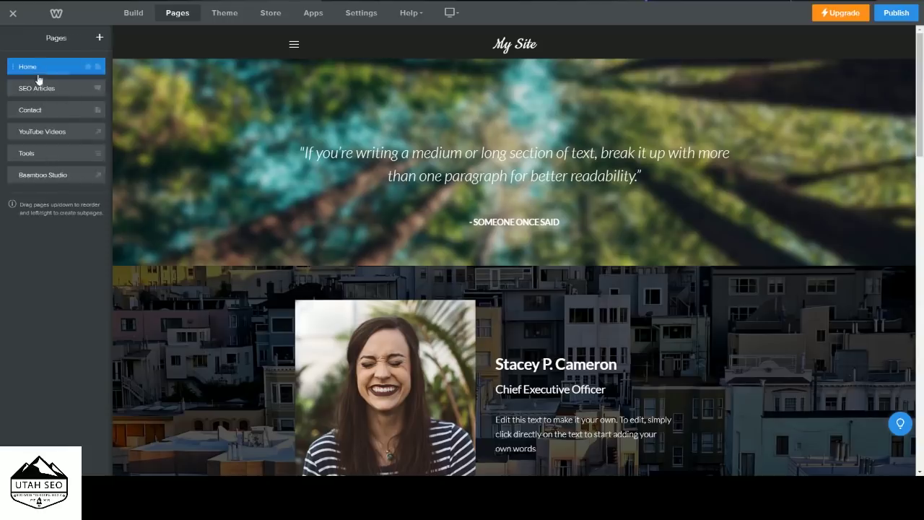
Nest the Baamboo Studio page beneath Tools and preview the Tools submenu in the site navigation.
drag(40, 175, 50, 179)
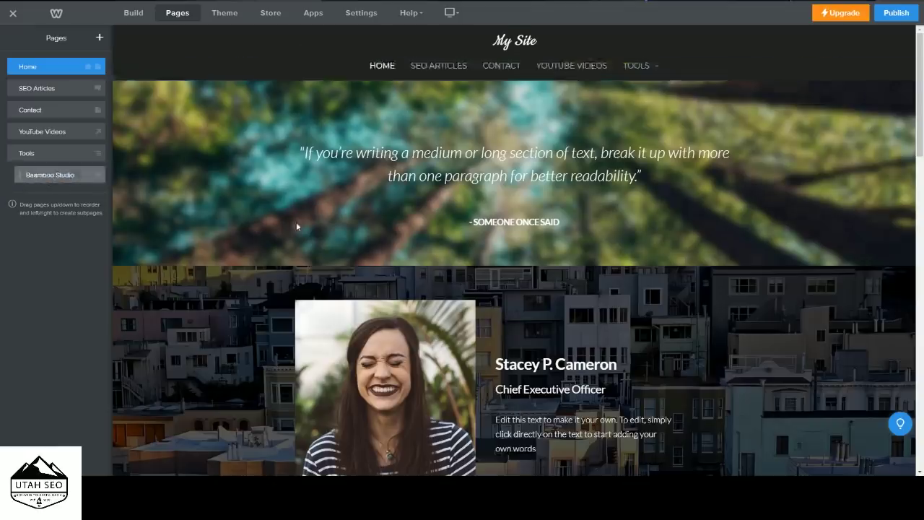
click(294, 44)
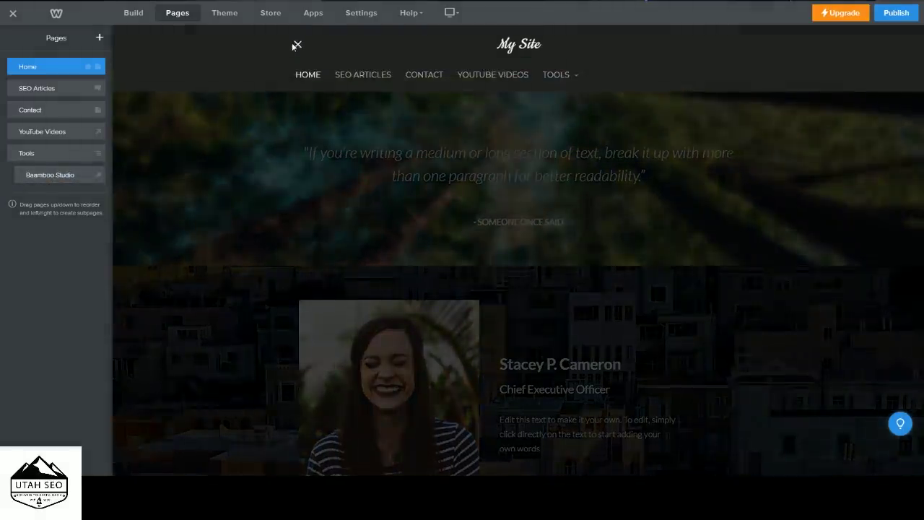
click(563, 76)
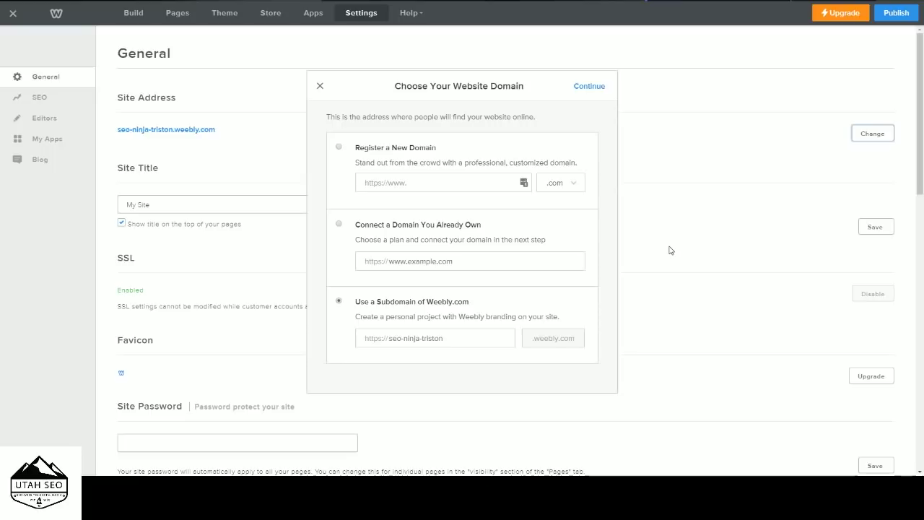
Change the site's Weebly.com subdomain by removing "ninja-" from the address.
click(403, 243)
click(401, 321)
click(452, 335)
click(481, 353)
click(421, 338)
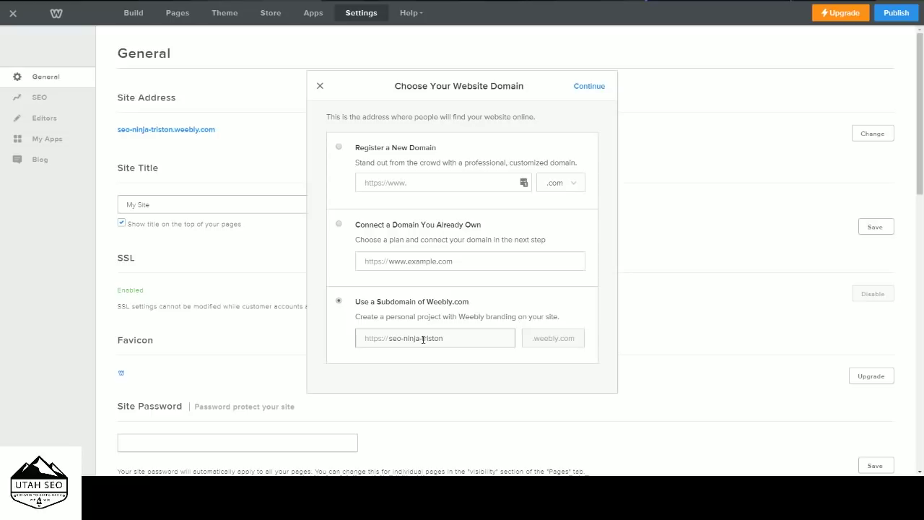
mouse_move(418, 338)
mouse_down()
mouse_move(442, 338)
mouse_move(402, 338)
mouse_up()
key(BackSpace)
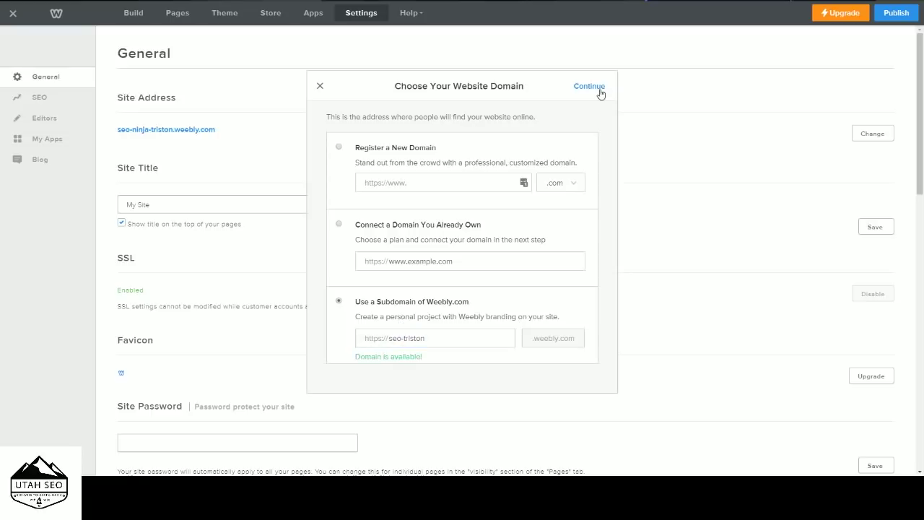
click(589, 86)
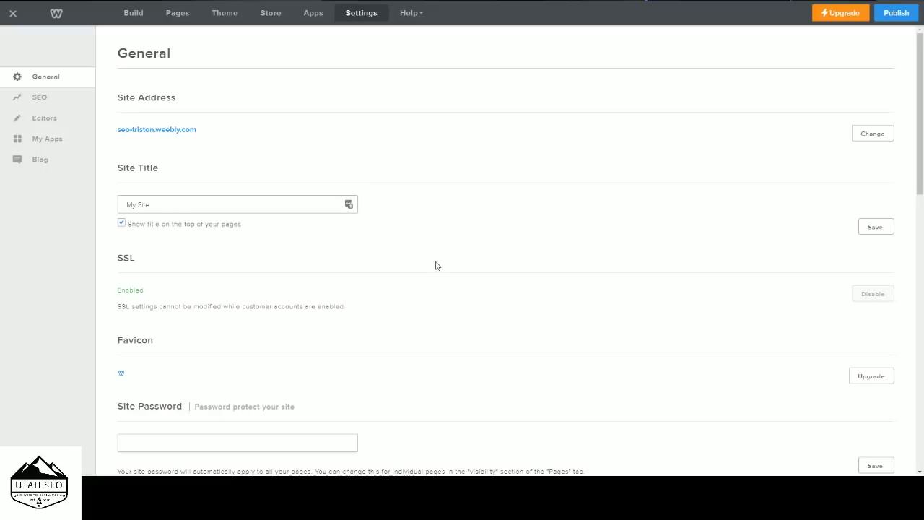
Examine the Favicon setting and compare the browser tab icons of the Weebly editor and the Baamboo Studio site.
scroll(303, 268, down, 1)
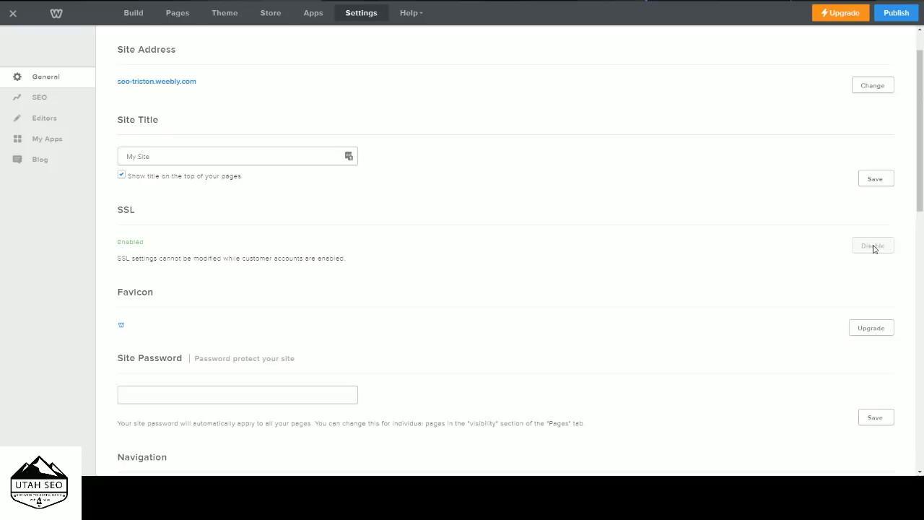
scroll(520, 270, down, 2)
click(123, 179)
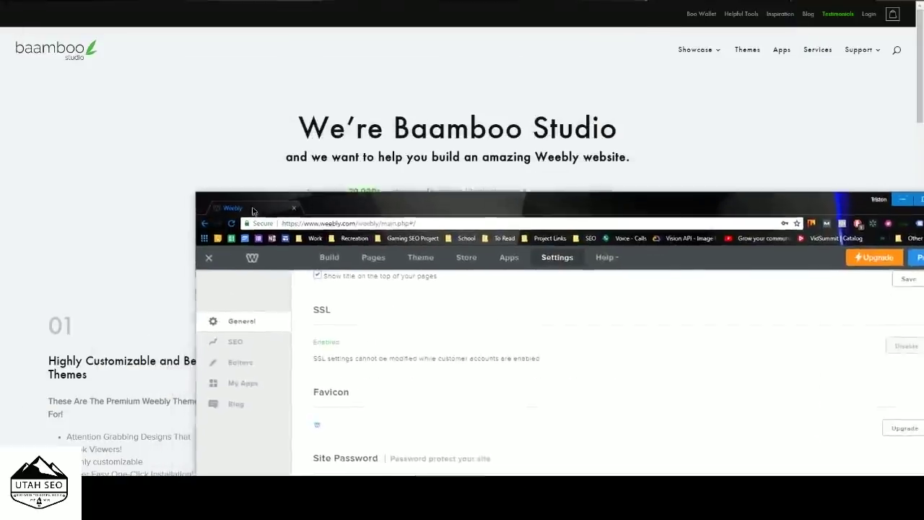
drag(253, 202, 89, 10)
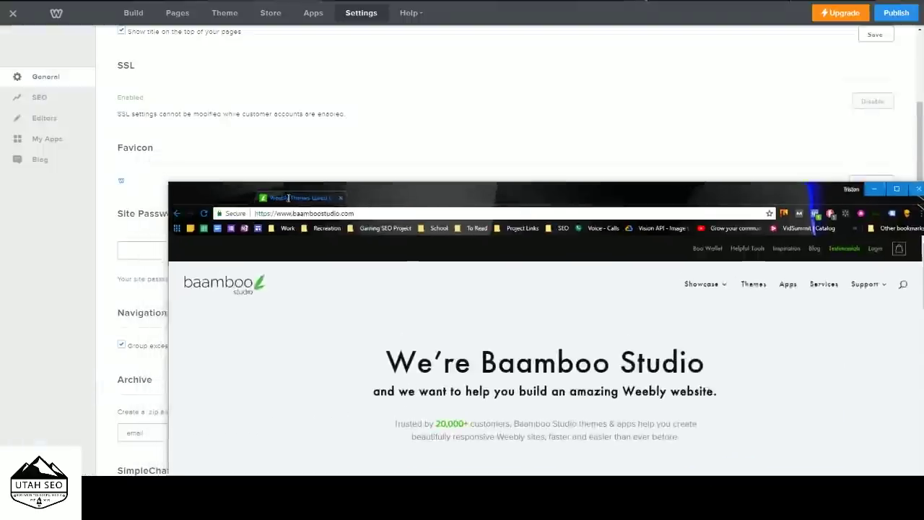
drag(286, 197, 342, 200)
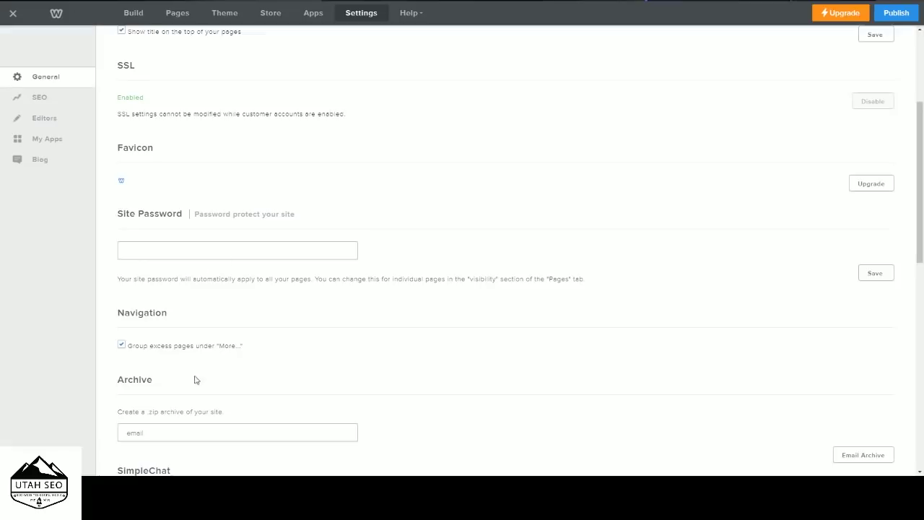
Review the general site settings, including Site Password, Navigation, Archive, SimpleChat, Site Formatting and Cookie Notification.
scroll(210, 364, down, 1)
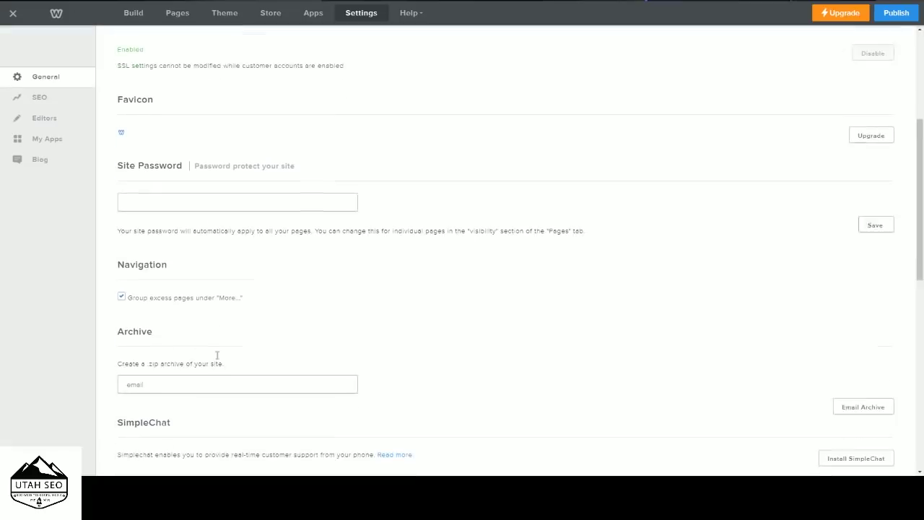
scroll(213, 304, up, 1)
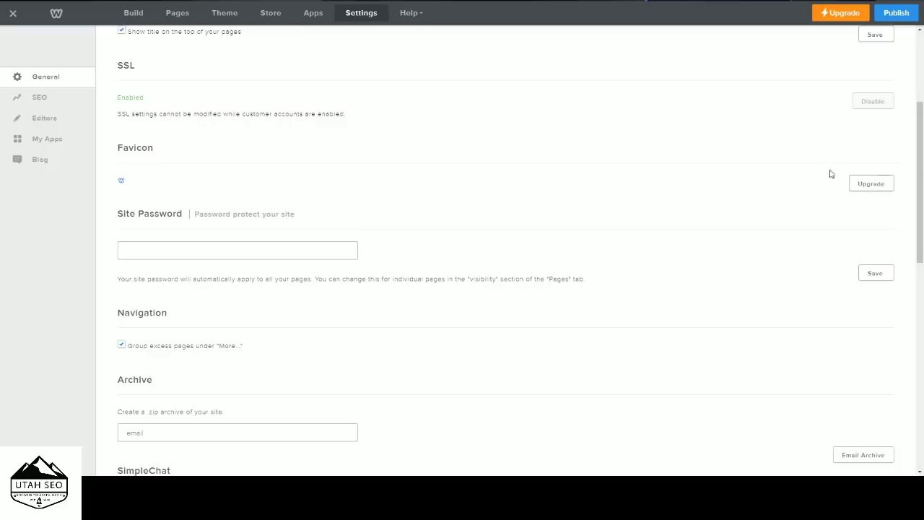
scroll(823, 61, up, 4)
scroll(786, 353, down, 5)
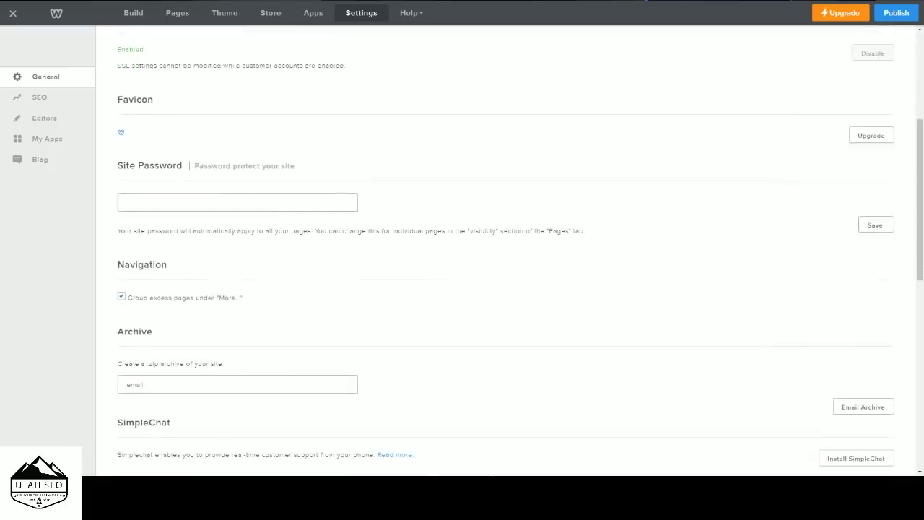
scroll(384, 183, down, 10)
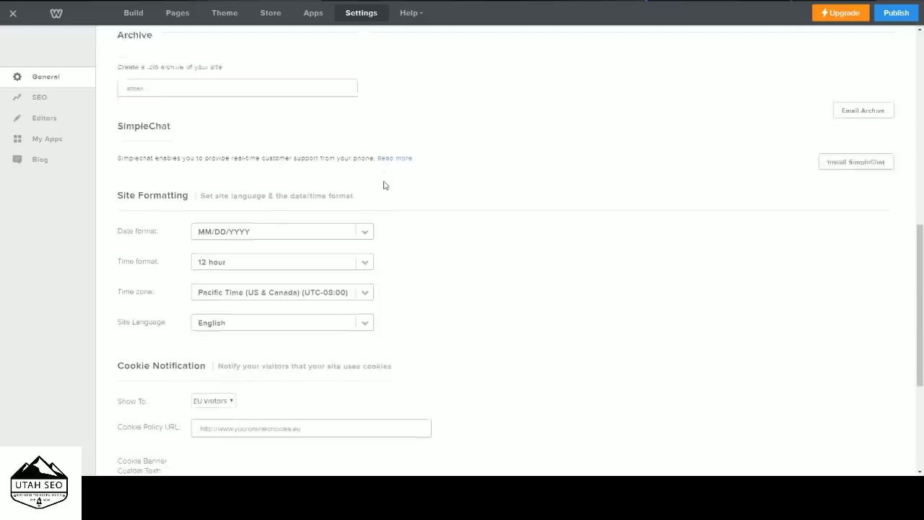
scroll(546, 264, up, 8)
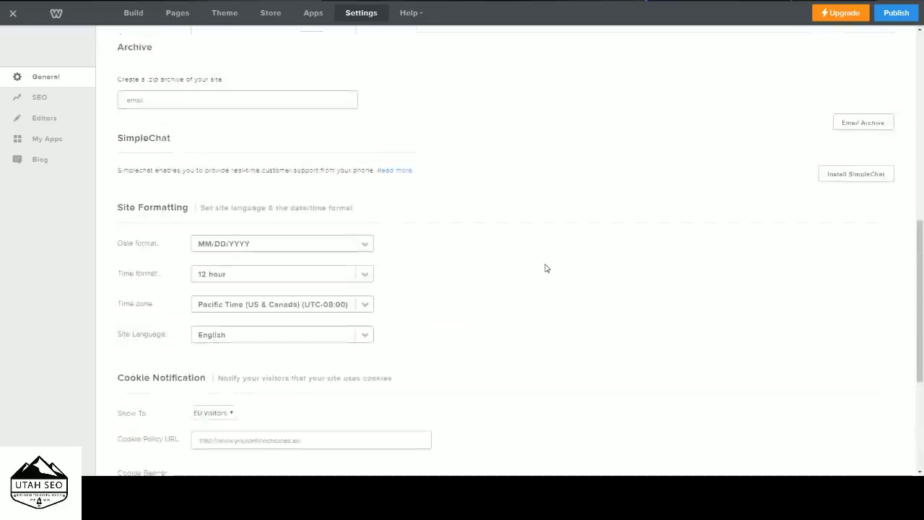
scroll(548, 261, up, 5)
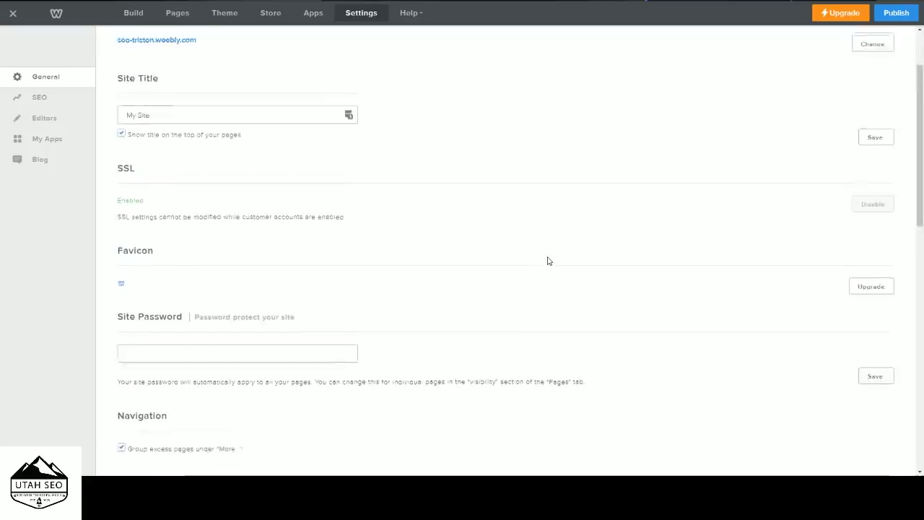
scroll(548, 261, down, 8)
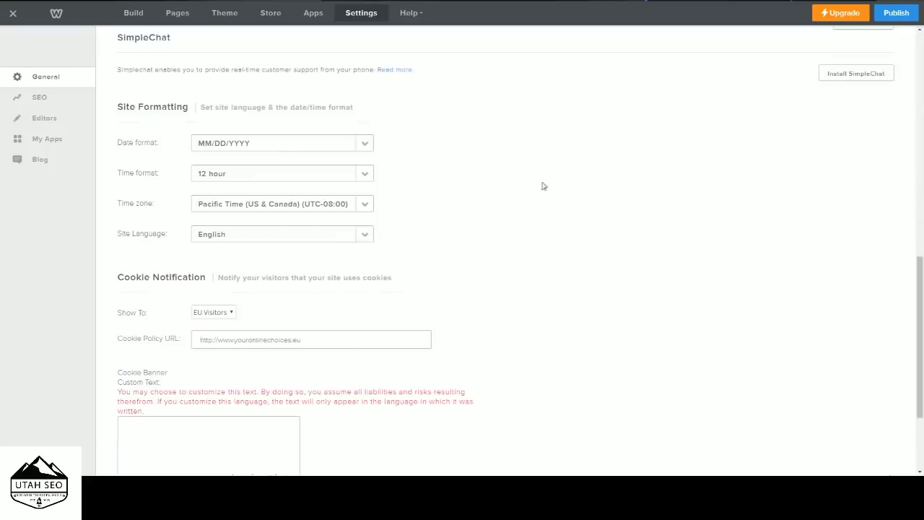
Review the site's SEO fields, its list of editors and its installed apps in the settings.
click(62, 99)
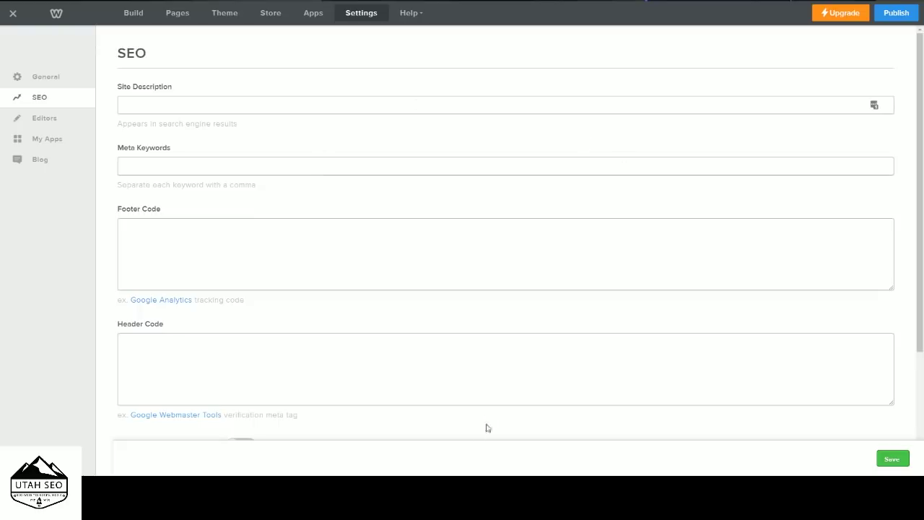
click(45, 118)
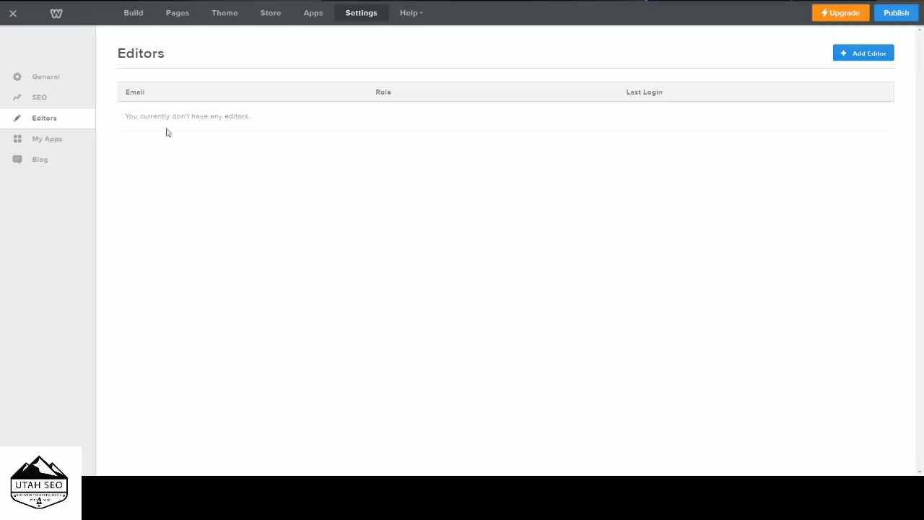
click(62, 137)
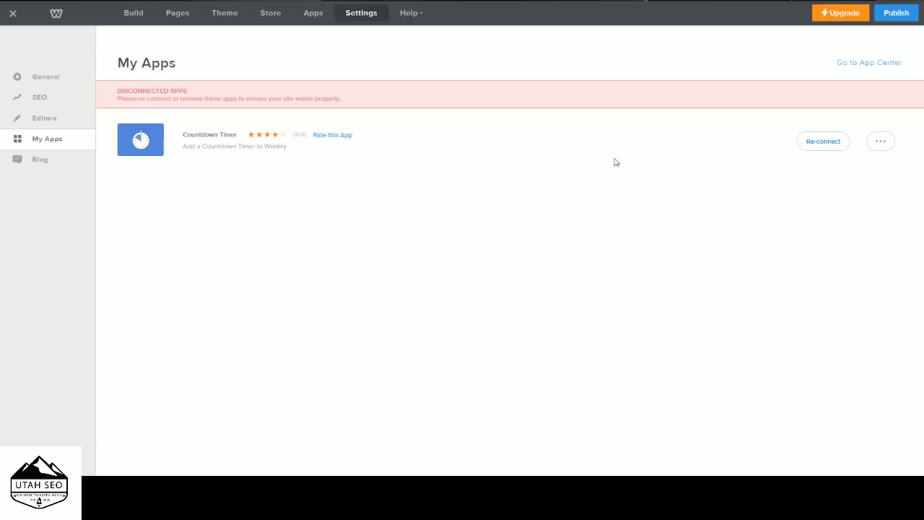
Browse the App Center's collections and the available apps for the site.
click(316, 17)
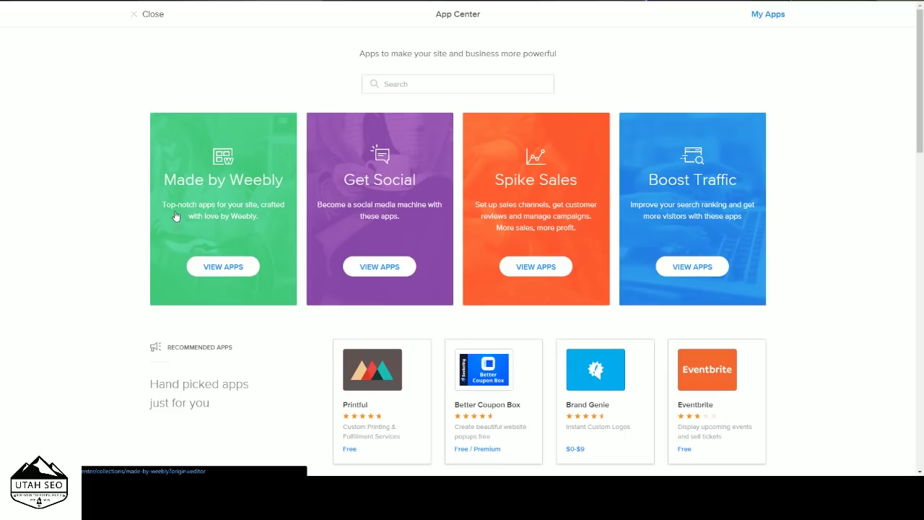
scroll(132, 209, down, 8)
scroll(132, 212, down, 6)
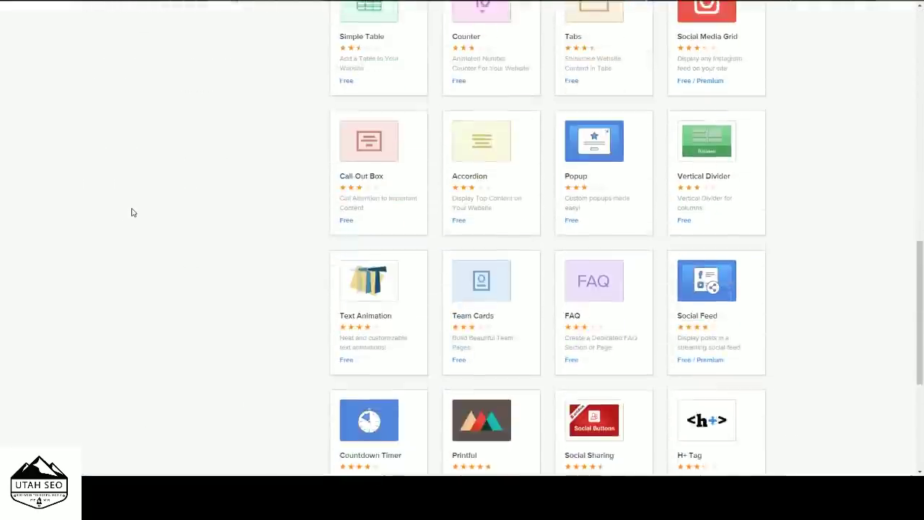
scroll(653, 309, up, 10)
scroll(653, 309, up, 3)
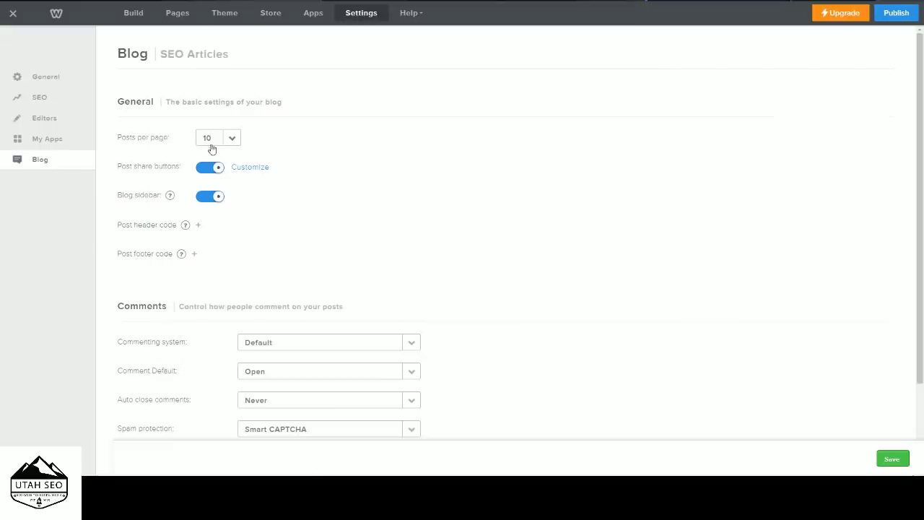
Review the SEO Articles blog settings, including the posts-per-page choices and the comment and spam options.
click(231, 139)
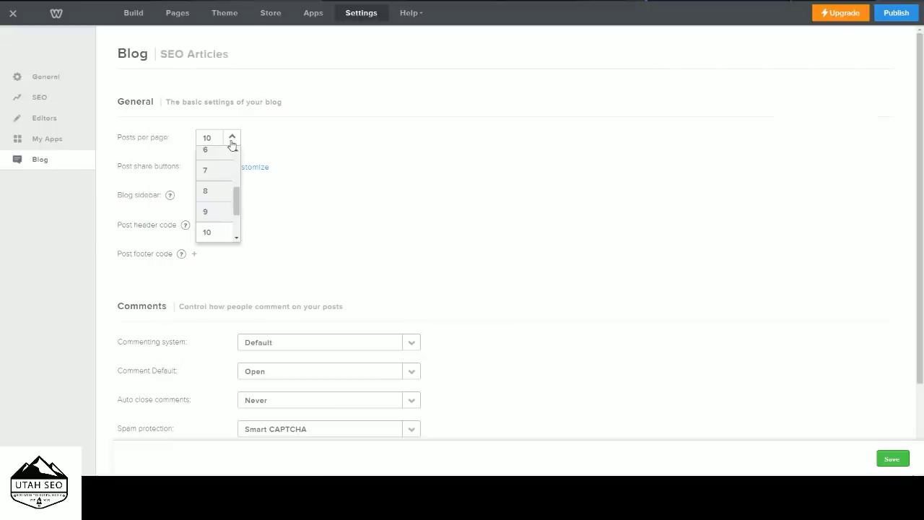
click(232, 139)
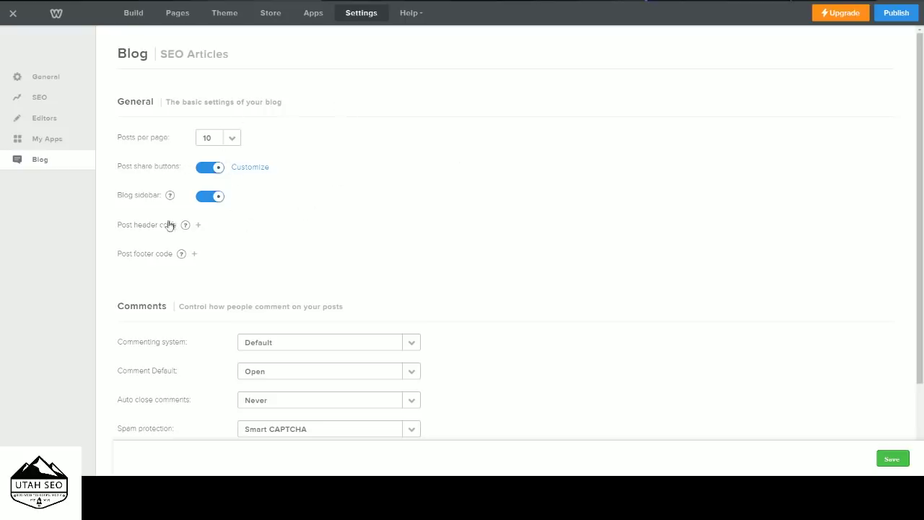
scroll(559, 308, down, 2)
scroll(558, 308, down, 1)
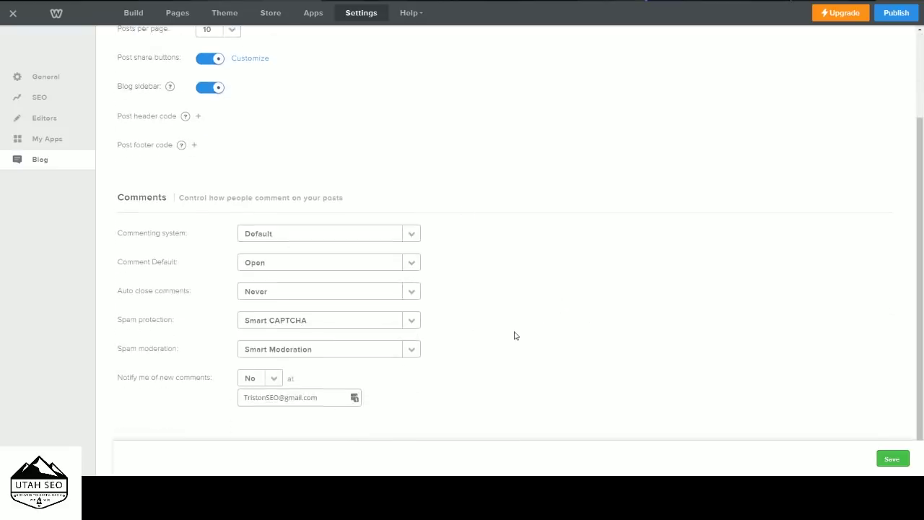
scroll(512, 325, up, 2)
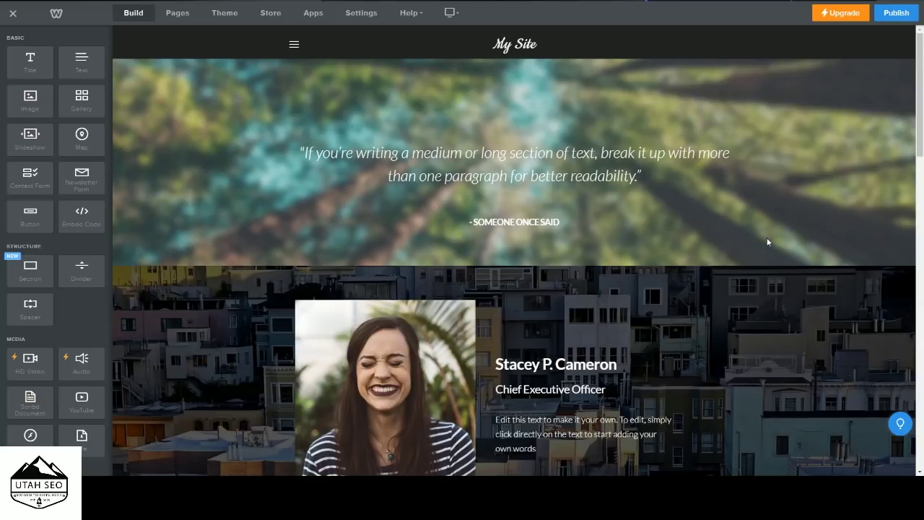
Open the page settings of the SEO Articles blog page.
click(178, 12)
click(43, 90)
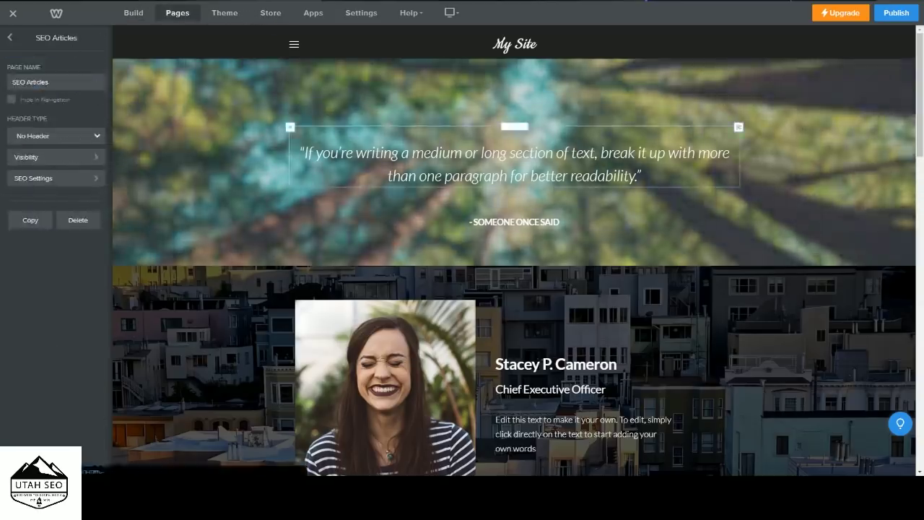